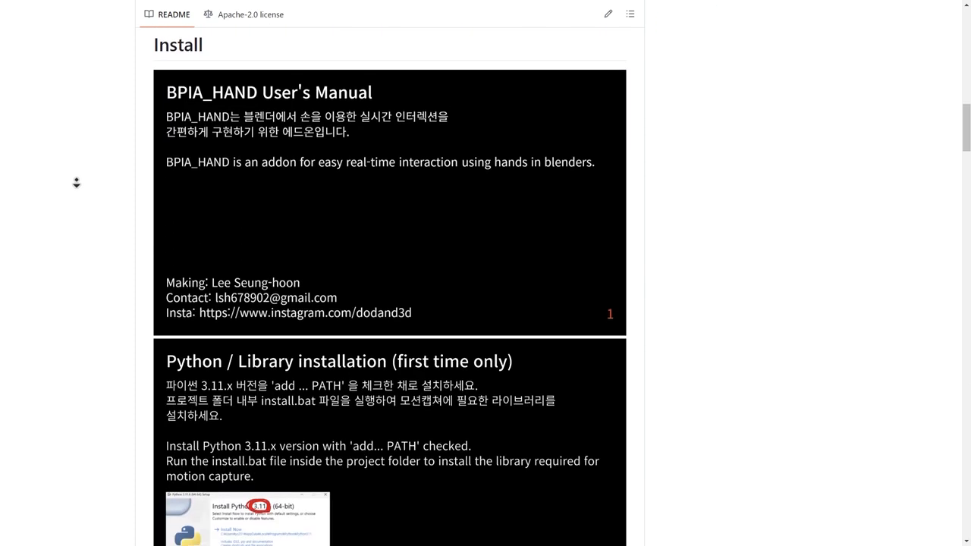
Read through the installation and usage instructions in the BPIA repository's README
scroll(76, 182, down, 5)
scroll(76, 183, down, 10)
scroll(81, 222, down, 15)
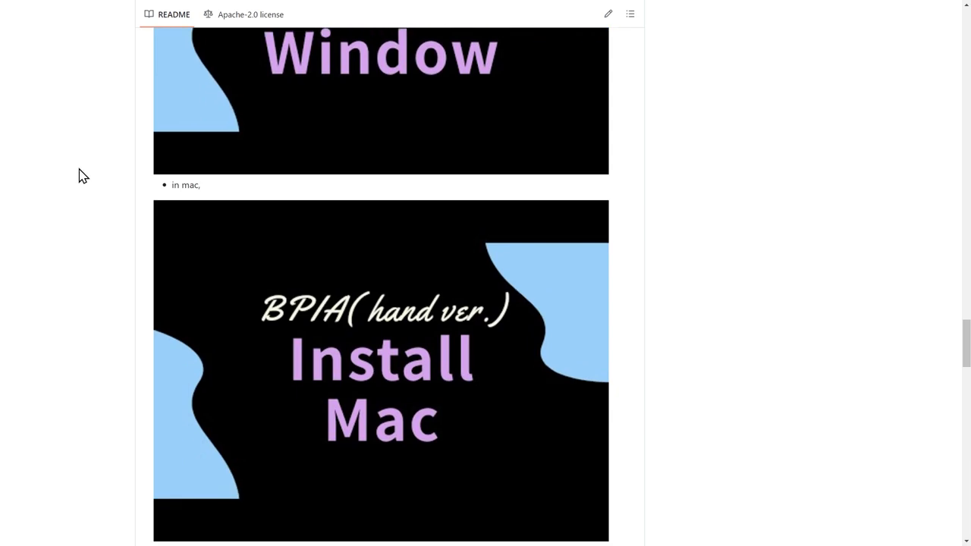
scroll(84, 179, down, 3)
scroll(83, 175, down, 8)
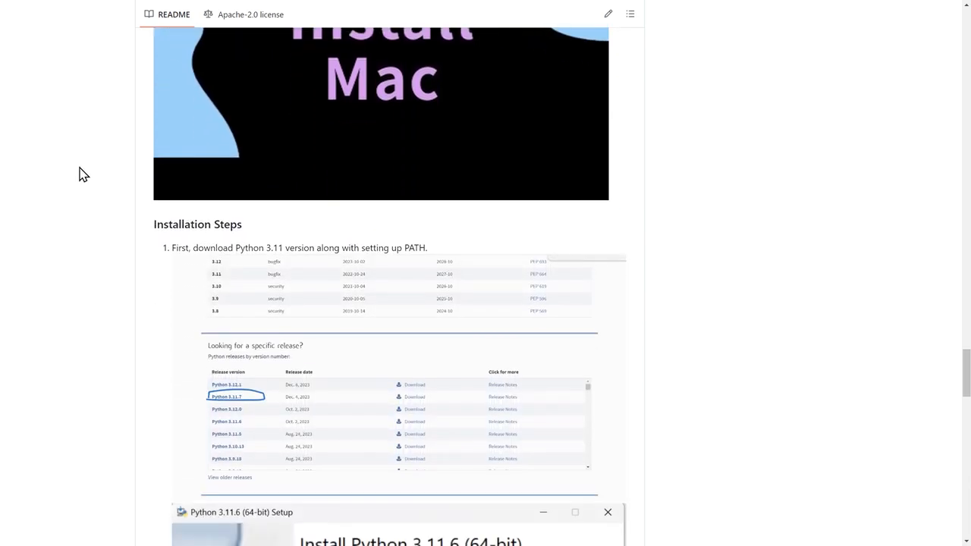
scroll(84, 175, down, 2)
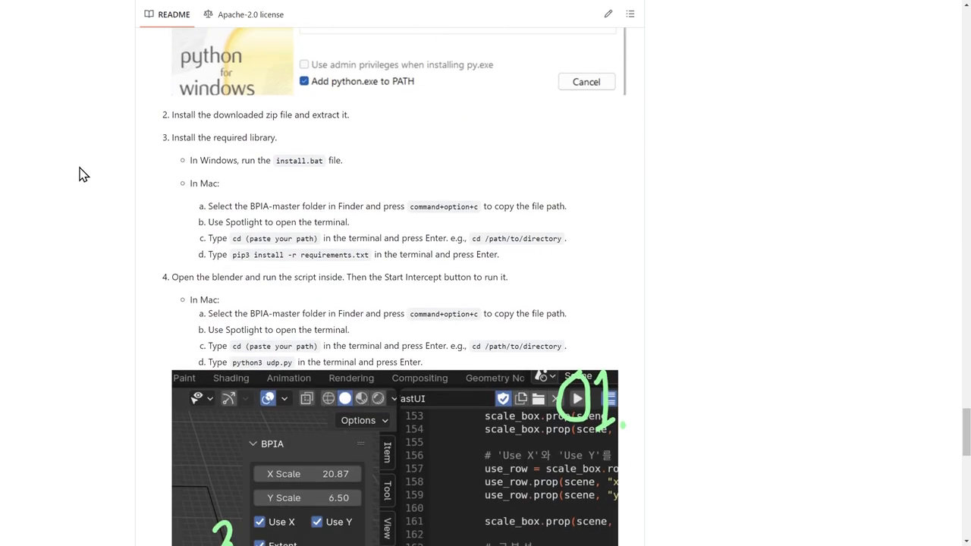
scroll(83, 175, down, 20)
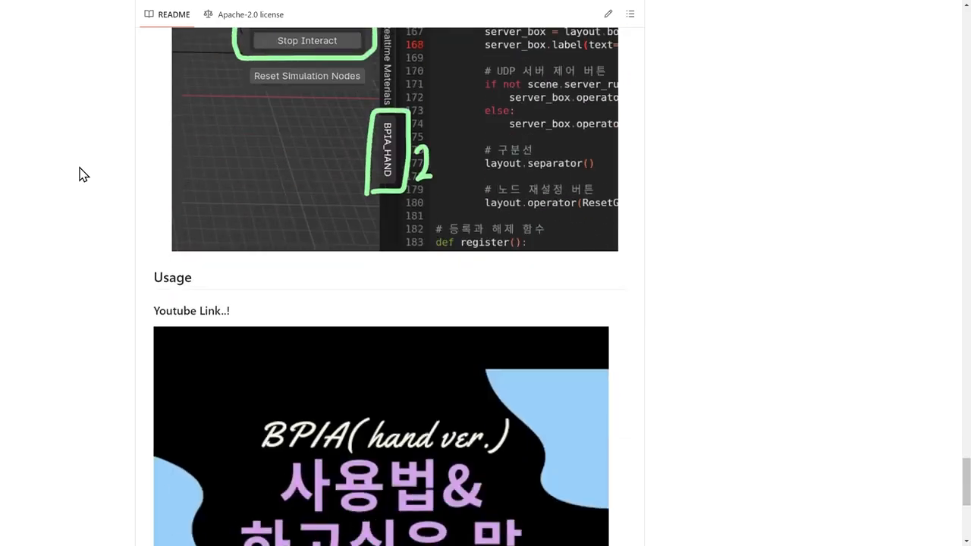
scroll(119, 26, up, 20)
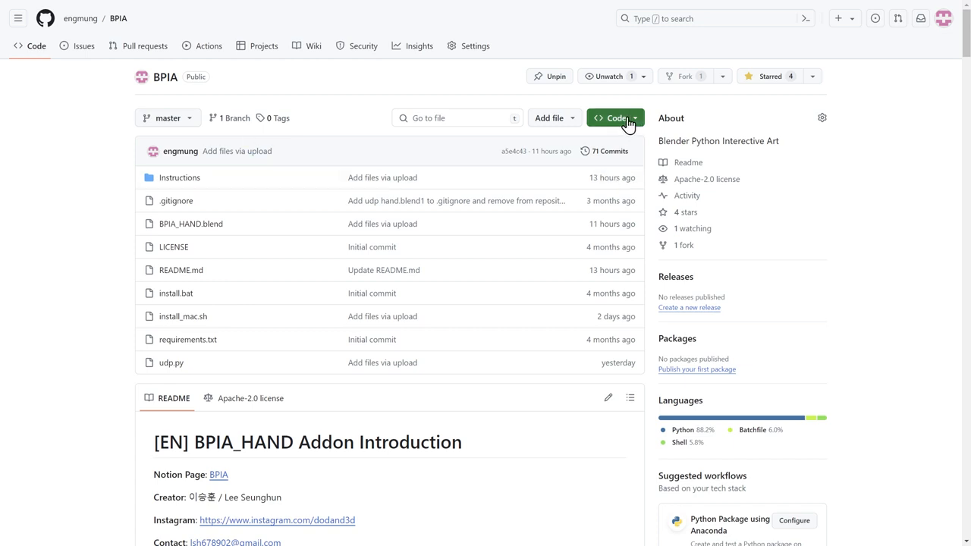
Download the BPIA repository as a ZIP and extract BPIA-master.zip into the BPIA-master folder in Downloads
click(628, 121)
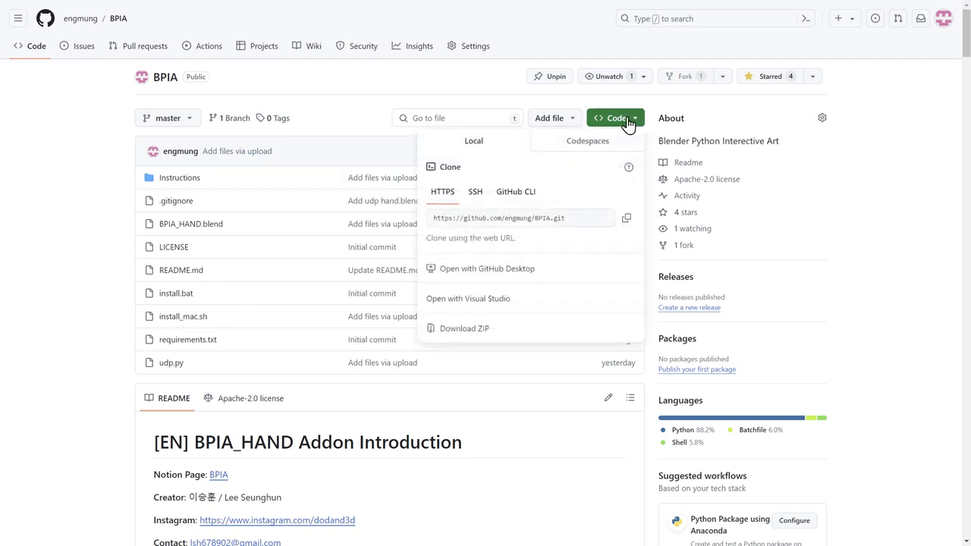
click(497, 331)
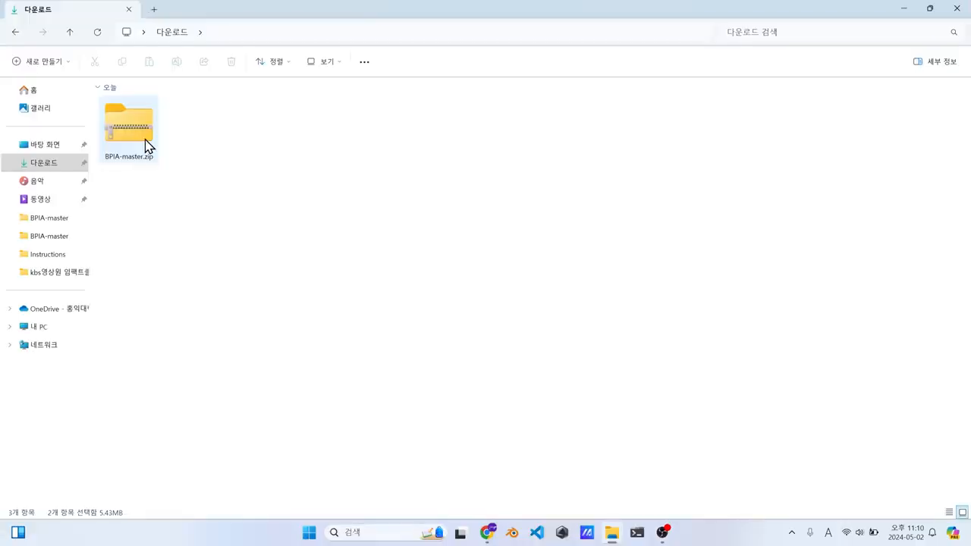
click(146, 138)
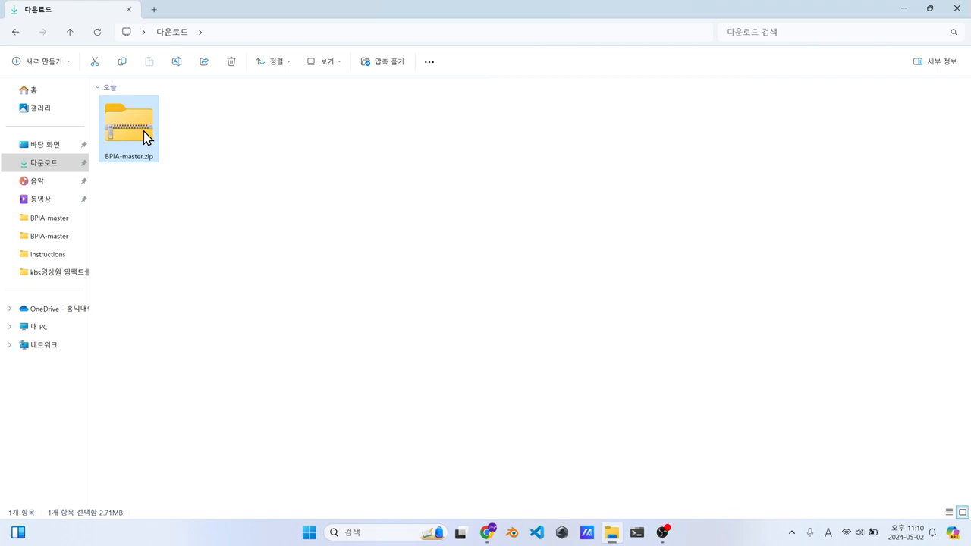
right_click(145, 137)
click(209, 274)
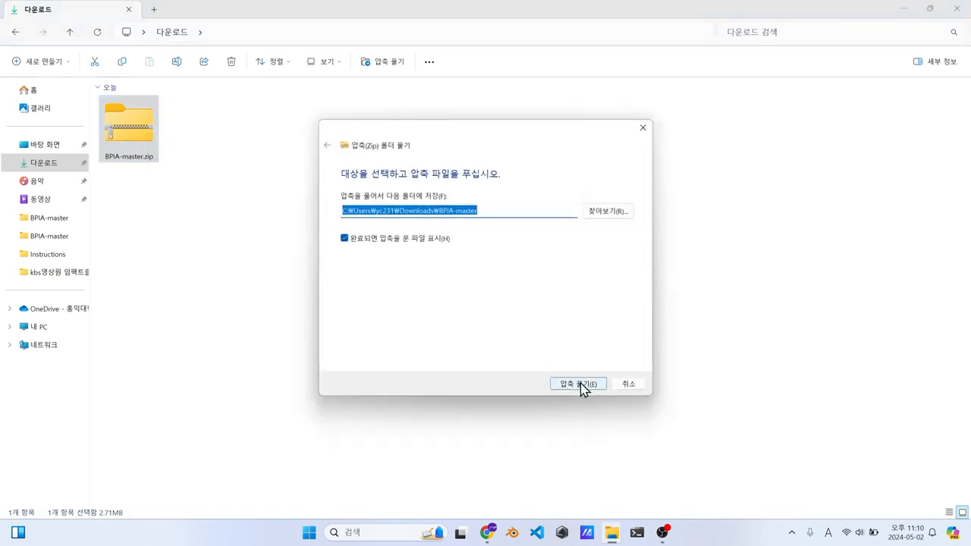
click(578, 384)
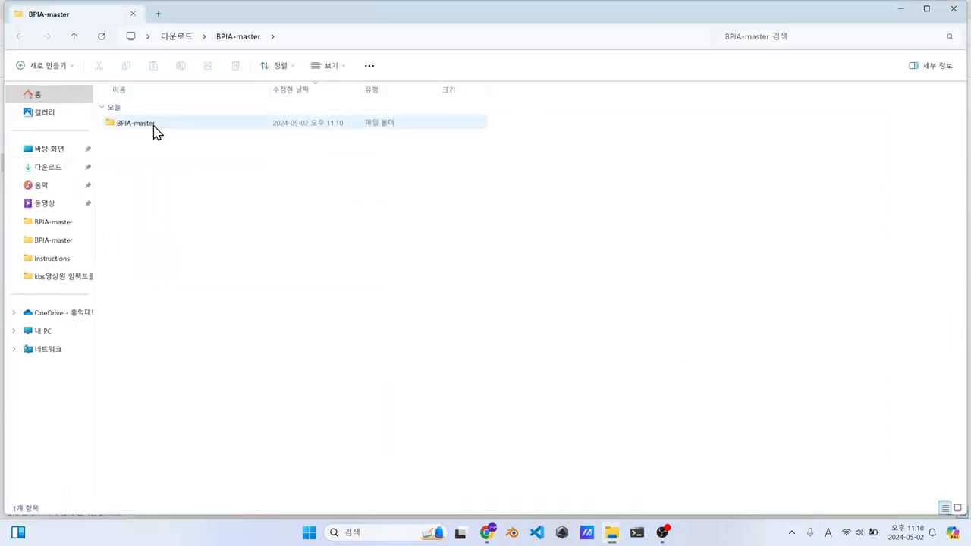
Open BPIA_HAND.blend from the extracted inner BPIA-master folder and move the manual's page button to page 2, on Python and library installation
double_click(137, 123)
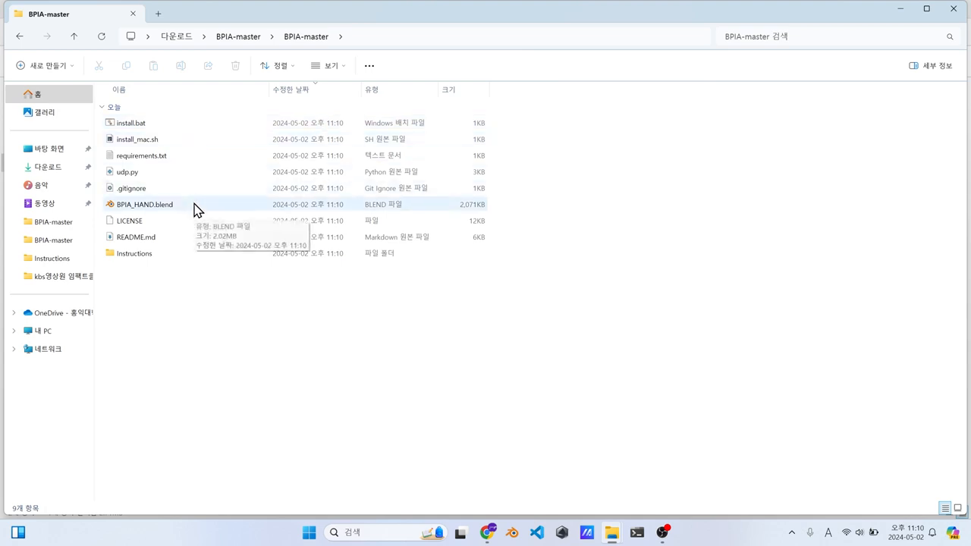
double_click(145, 204)
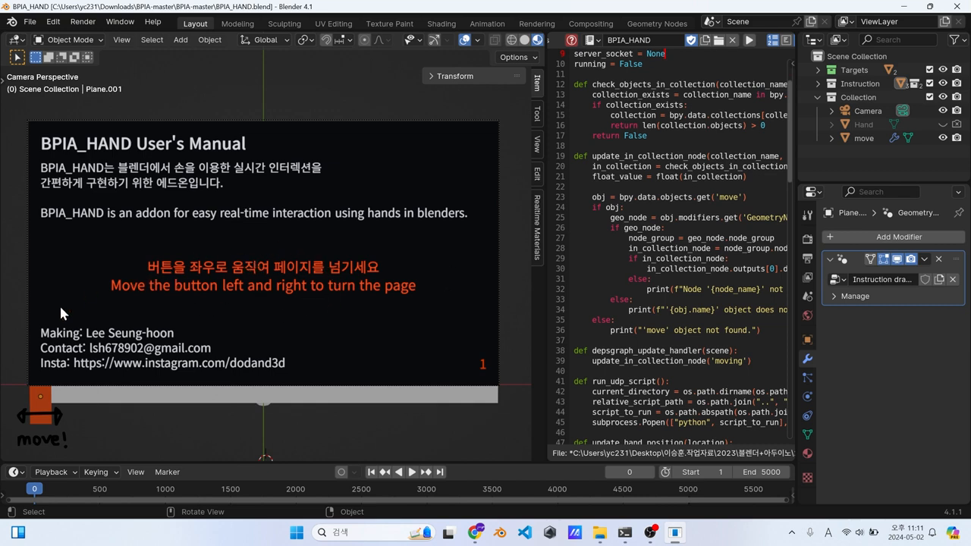
click(46, 423)
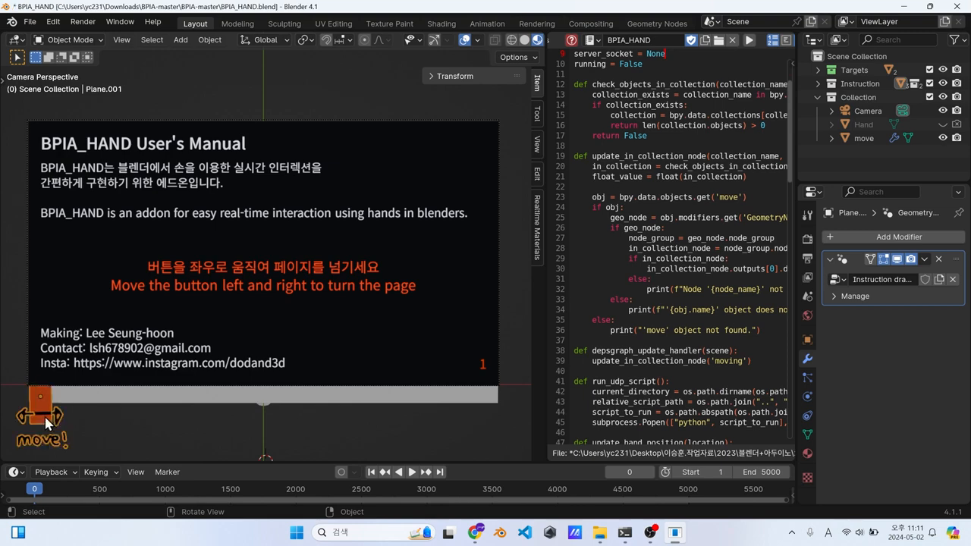
key(g)
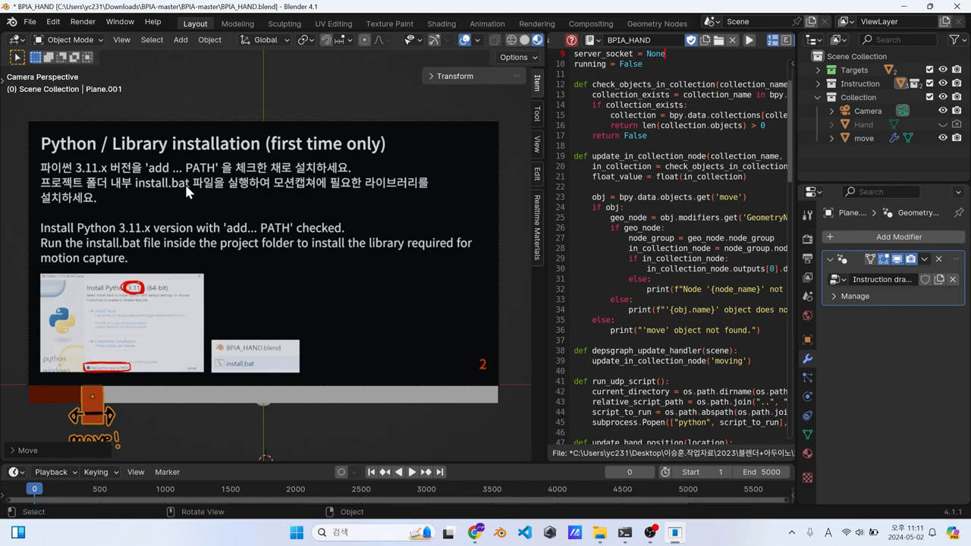
scroll(193, 292, up, 6)
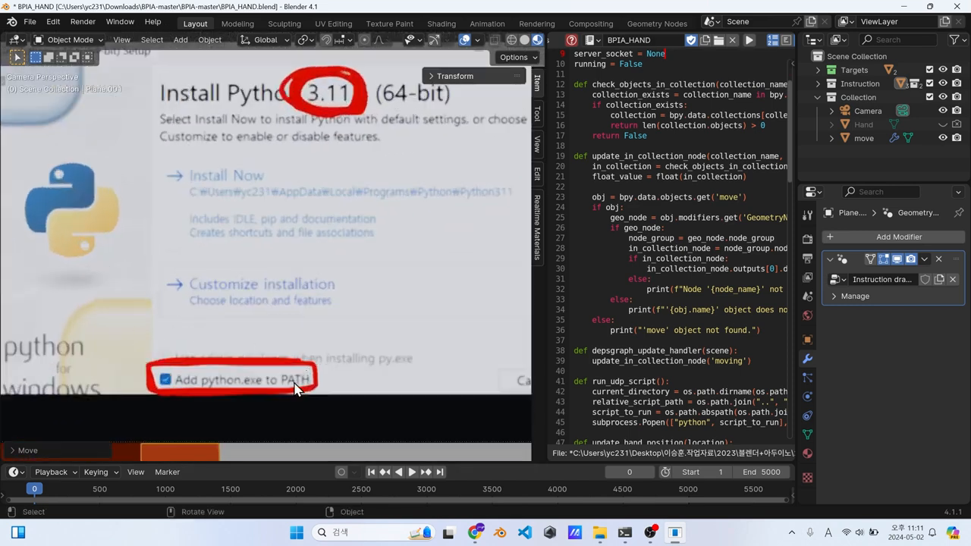
scroll(338, 336, down, 1)
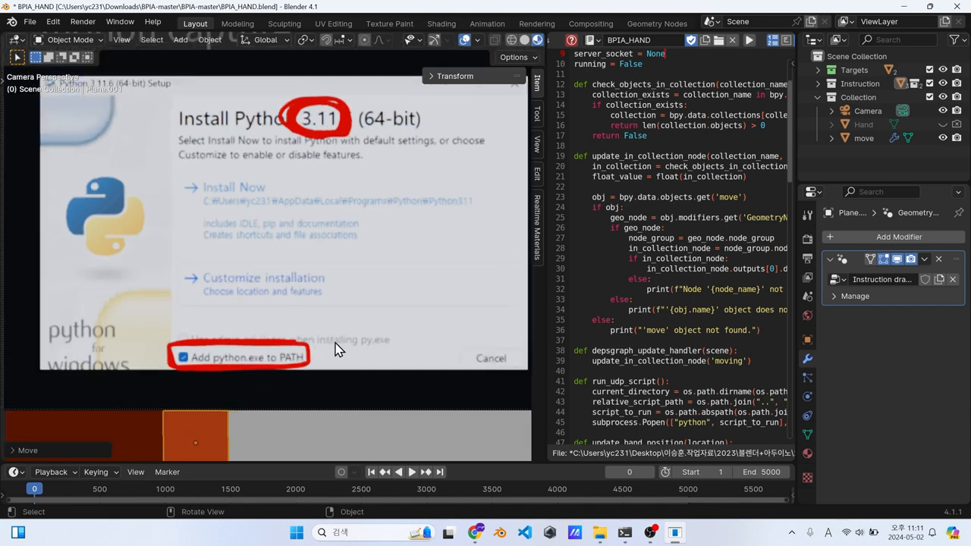
scroll(341, 345, down, 5)
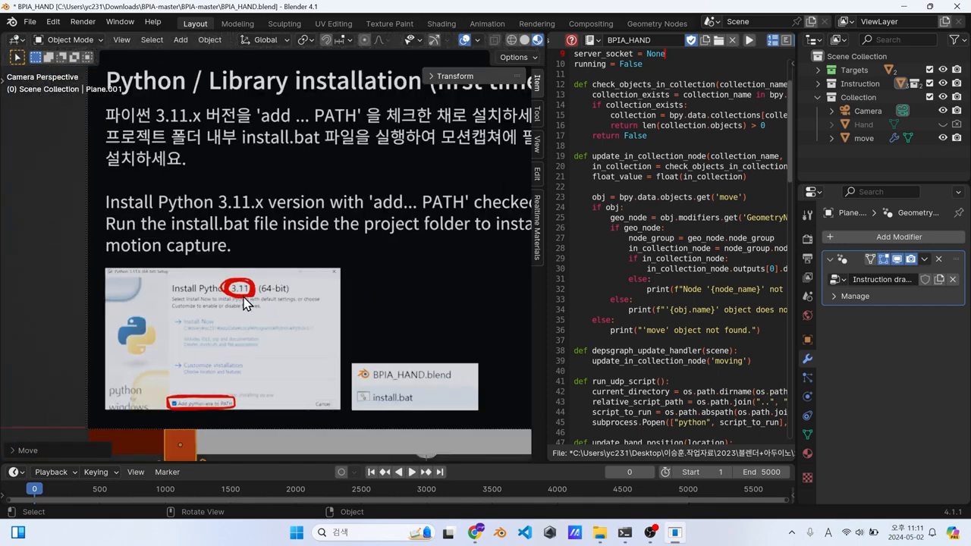
shift+middle_drag(303, 296, 252, 297)
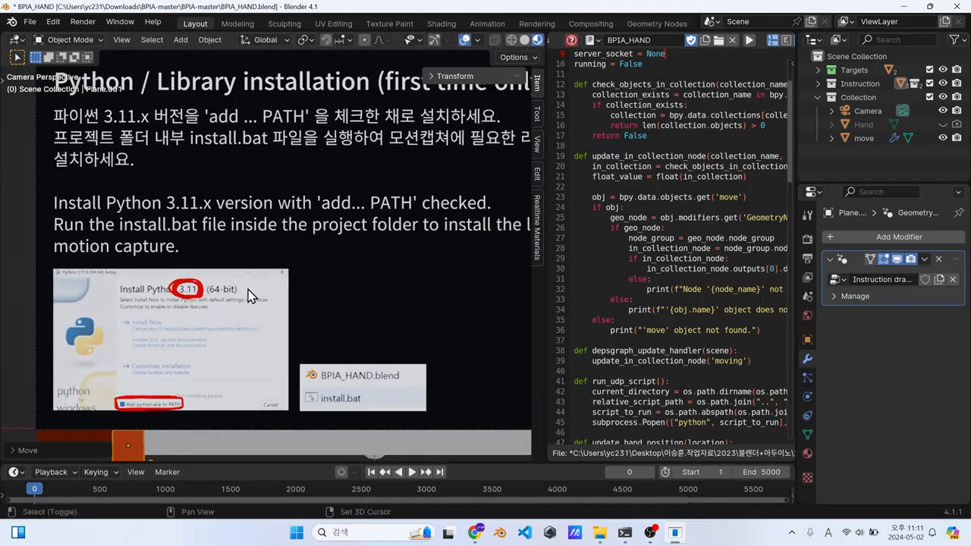
Switch to Chrome and change the Google search to "python"
key(alt+Tab)
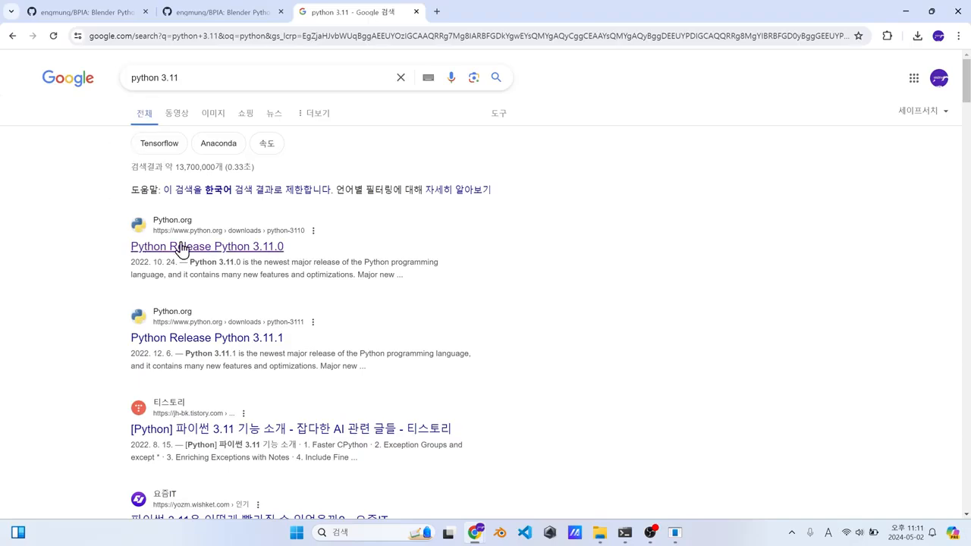
click(223, 76)
key(BackSpace)
key(BackSpace)
key(BackSpace)
key(BackSpace)
key(BackSpace)
key(Return)
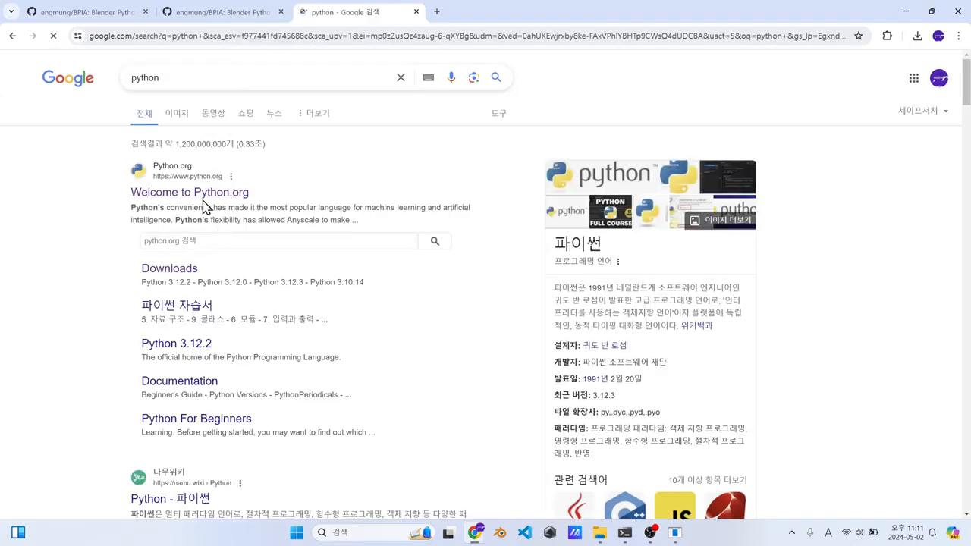
Open the Python 3.11.9 release page on Python.org and download the Windows installer (64-bit)
click(201, 193)
click(324, 157)
scroll(390, 325, down, 5)
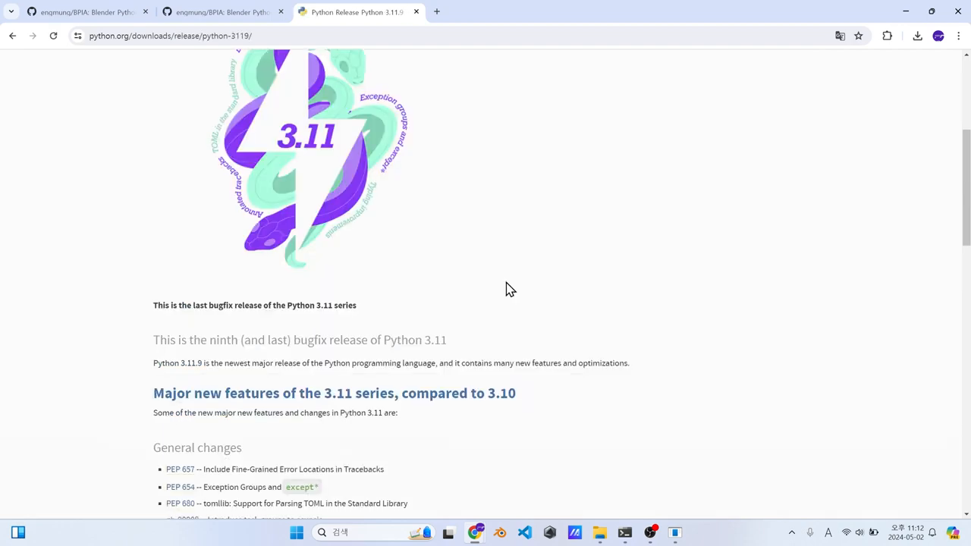
scroll(510, 289, down, 4)
scroll(510, 289, down, 5)
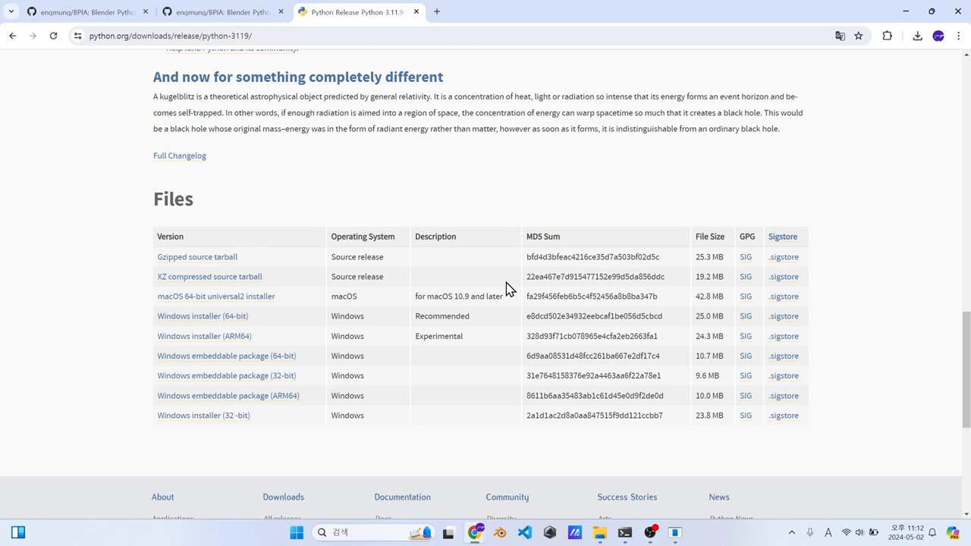
drag(126, 220, 281, 421)
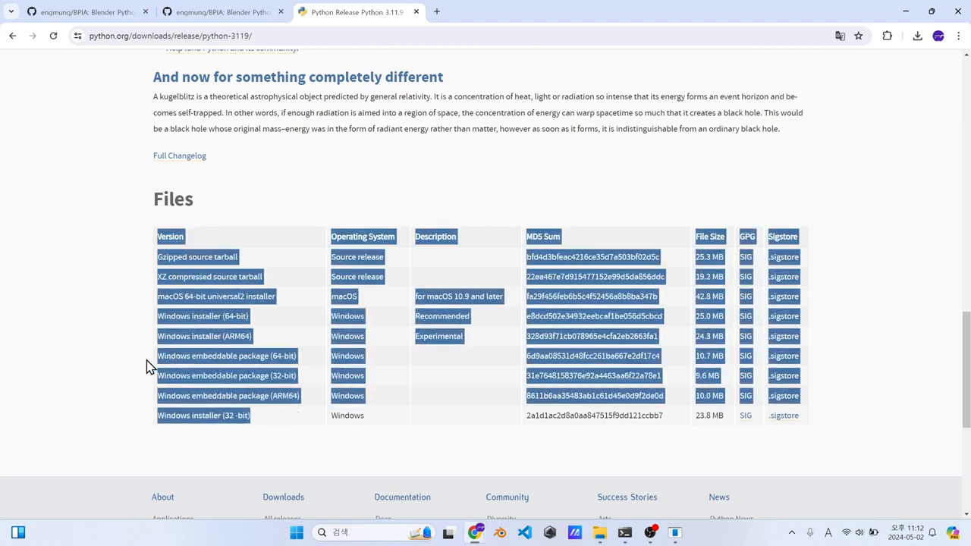
click(122, 318)
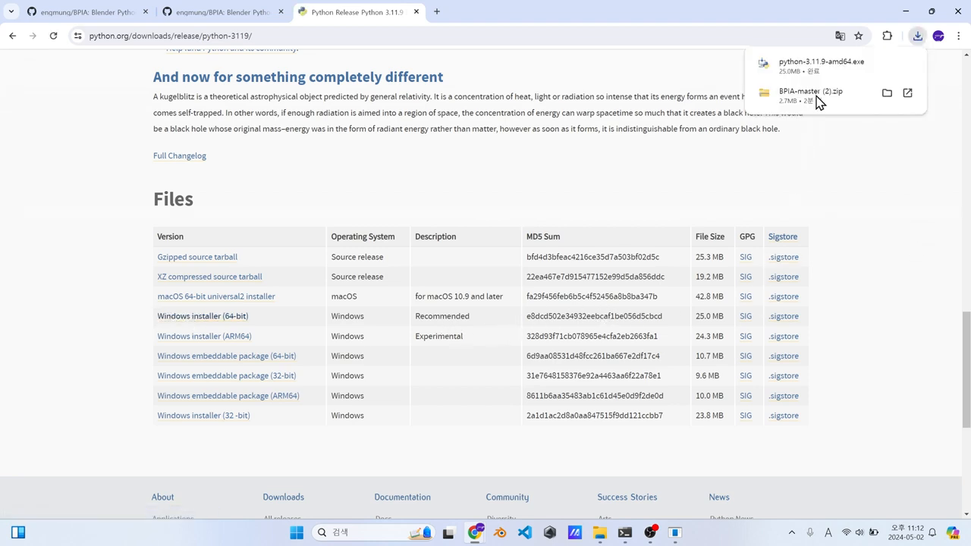
Run python-3.11.9-amd64.exe, upgrade the existing installation to Python 3.11.9, and close the setup
click(826, 72)
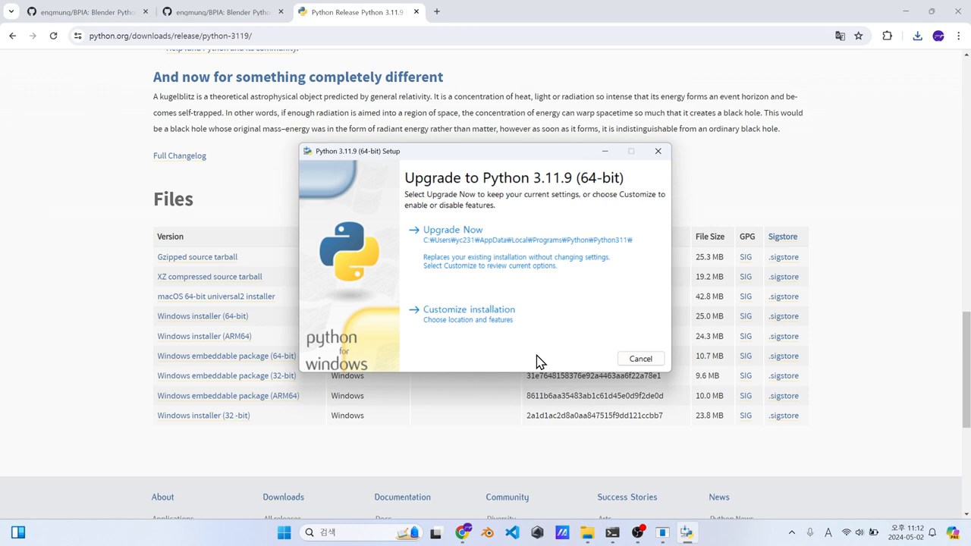
click(530, 246)
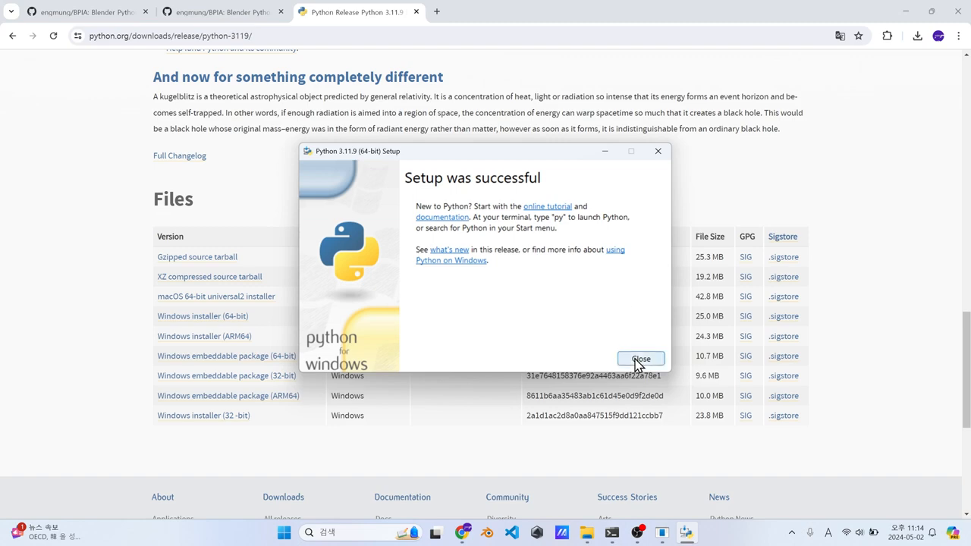
click(641, 359)
Switch back to Blender and reread the manual's Python / Library installation page
mouse_move(625, 533)
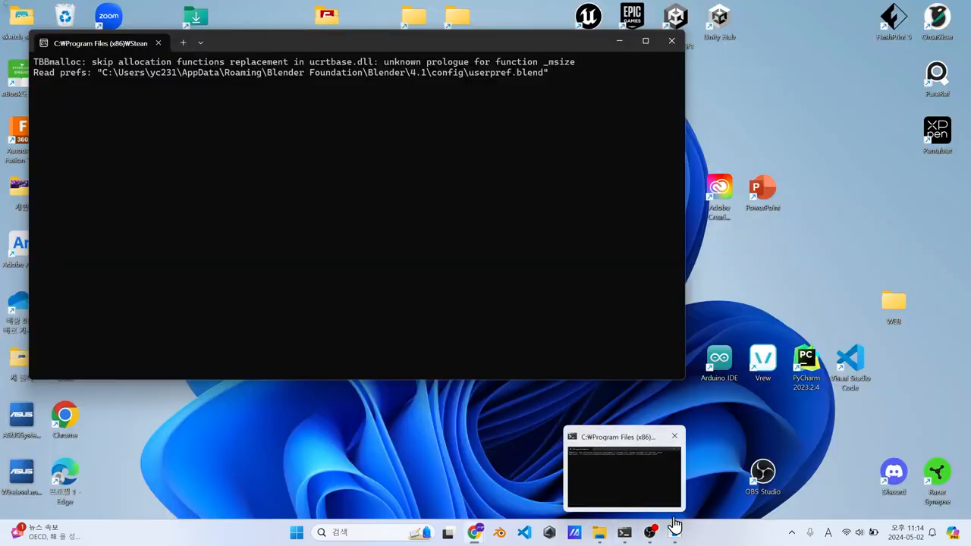
click(674, 530)
scroll(371, 230, down, 1)
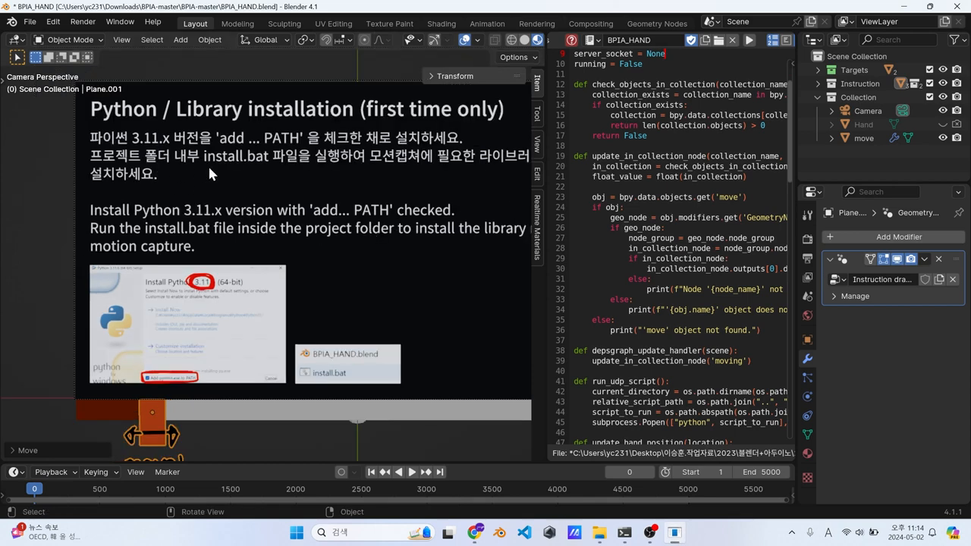
shift+middle_drag(376, 173, 312, 182)
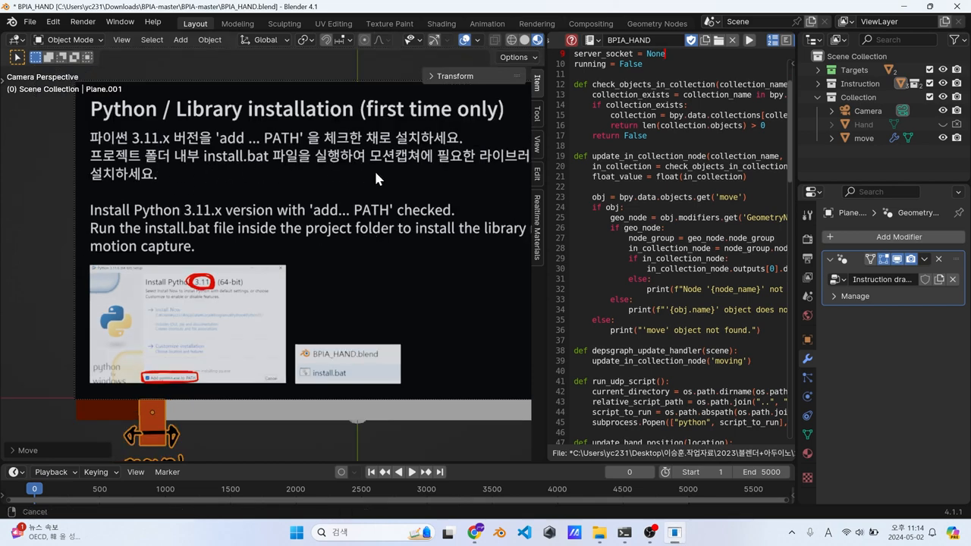
Switch to the BPIA-master folder in File Explorer and run install.bat, allowing it past the SmartScreen block
mouse_move(598, 533)
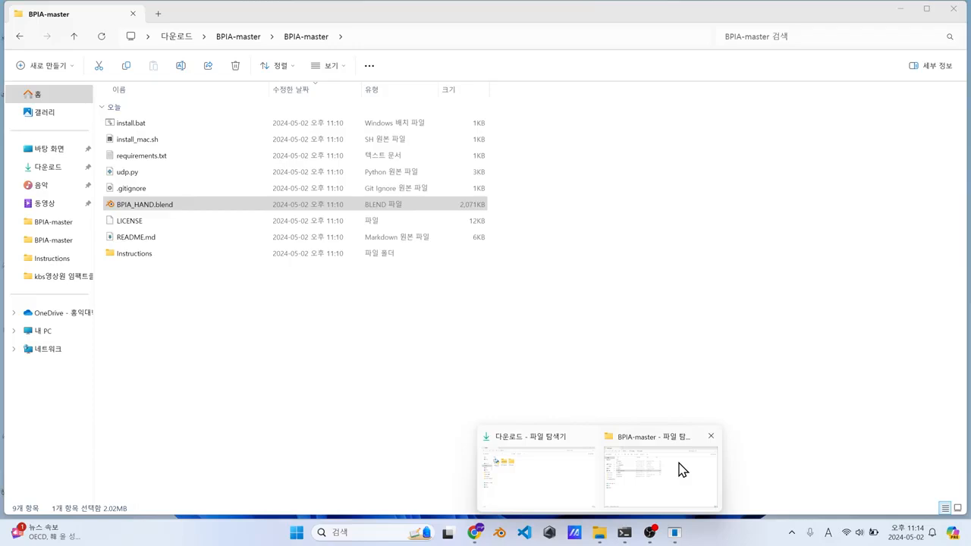
click(678, 466)
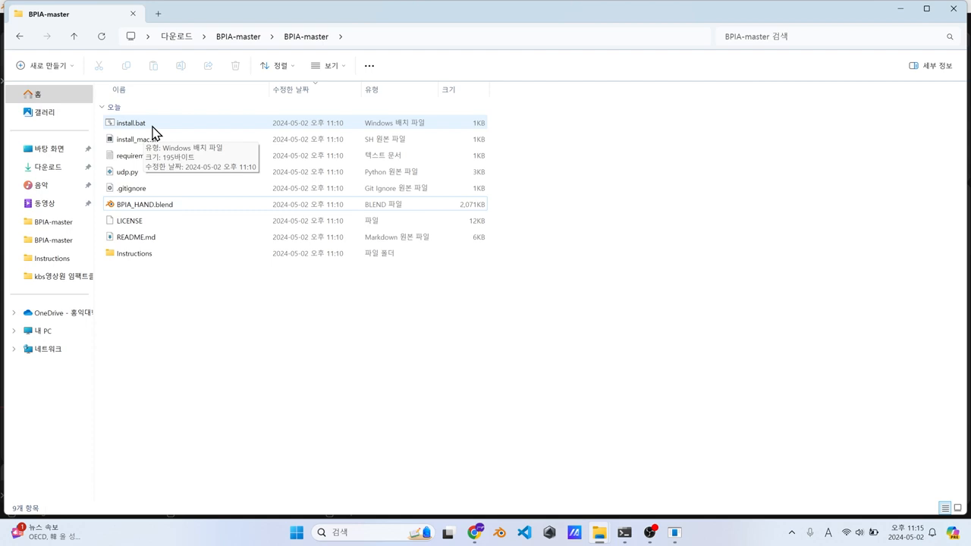
double_click(156, 130)
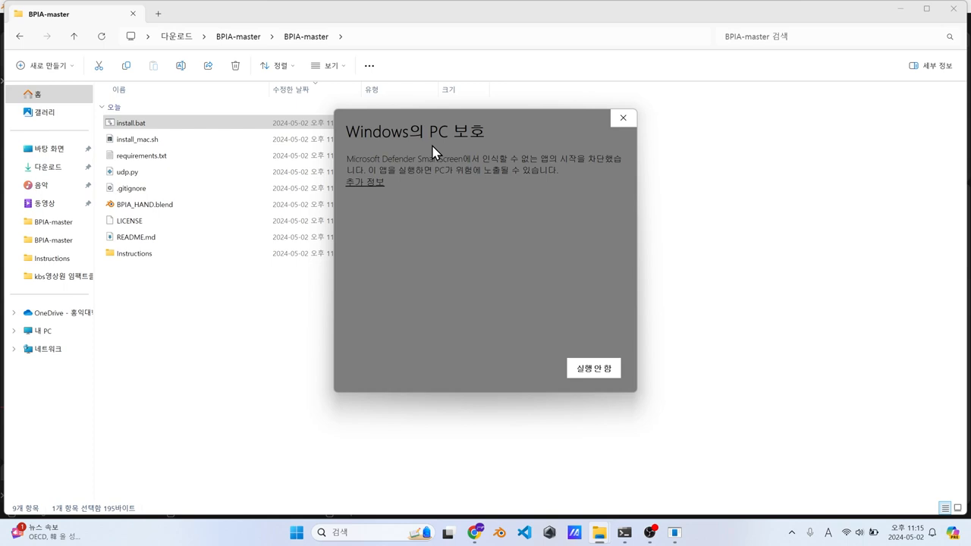
click(368, 184)
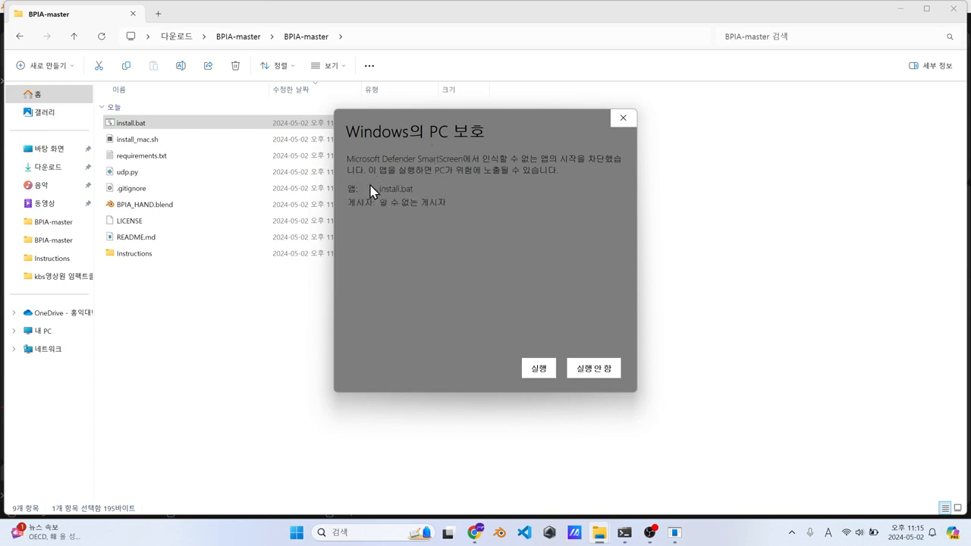
click(538, 367)
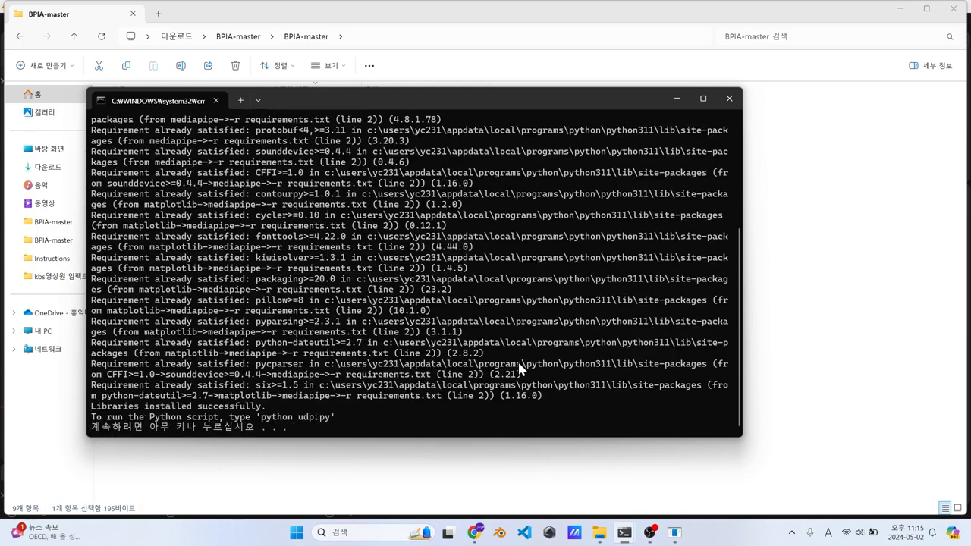
scroll(531, 284, up, 5)
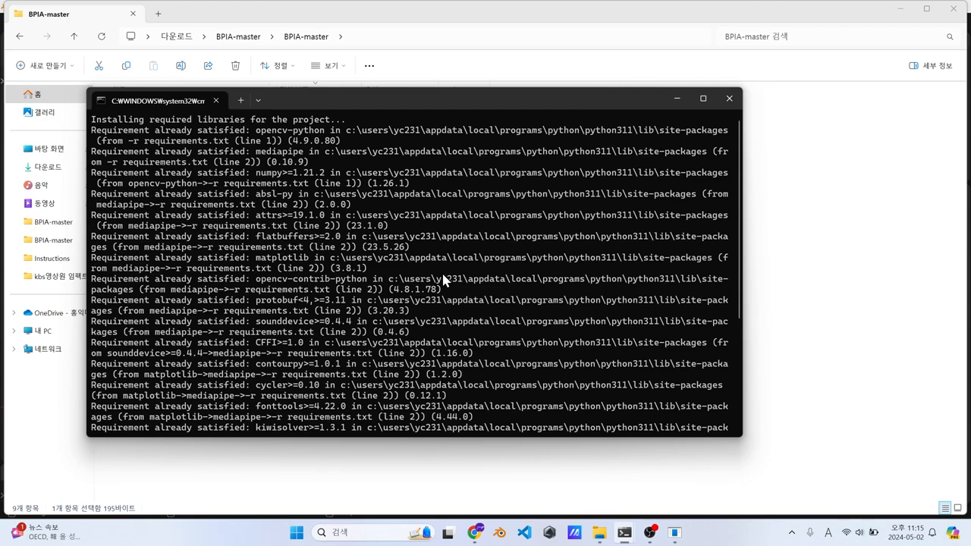
Review the library installation output through its final lines and close the console window
scroll(443, 276, down, 5)
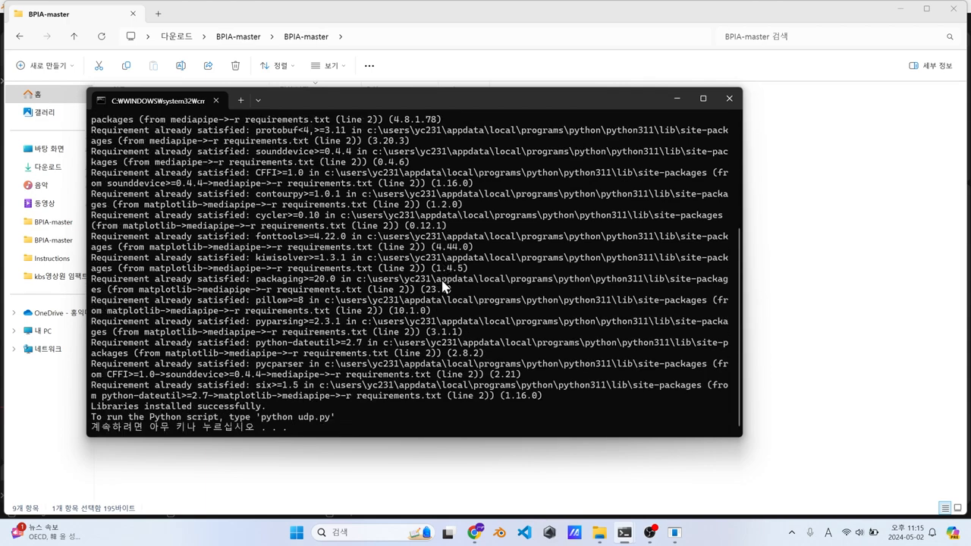
drag(391, 416, 401, 247)
scroll(322, 216, up, 5)
scroll(349, 221, down, 5)
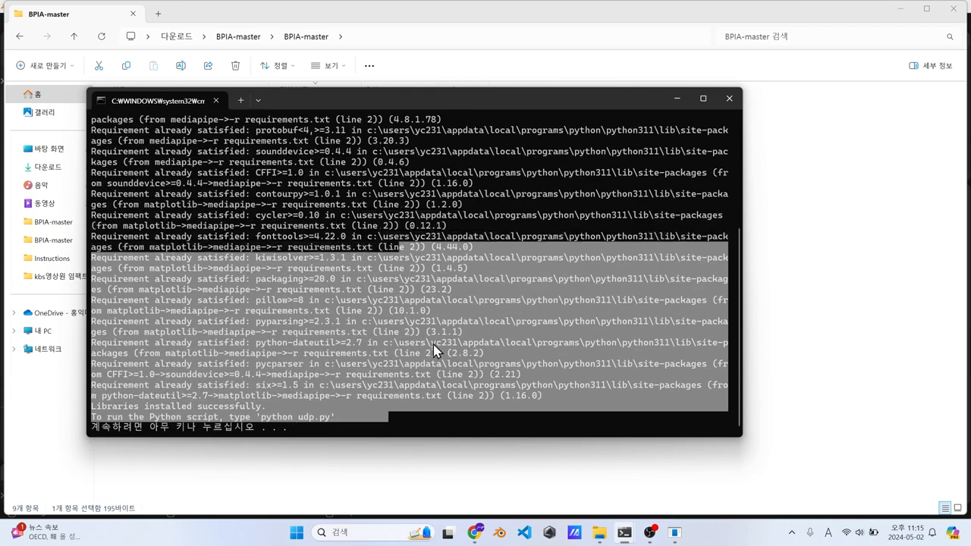
click(442, 427)
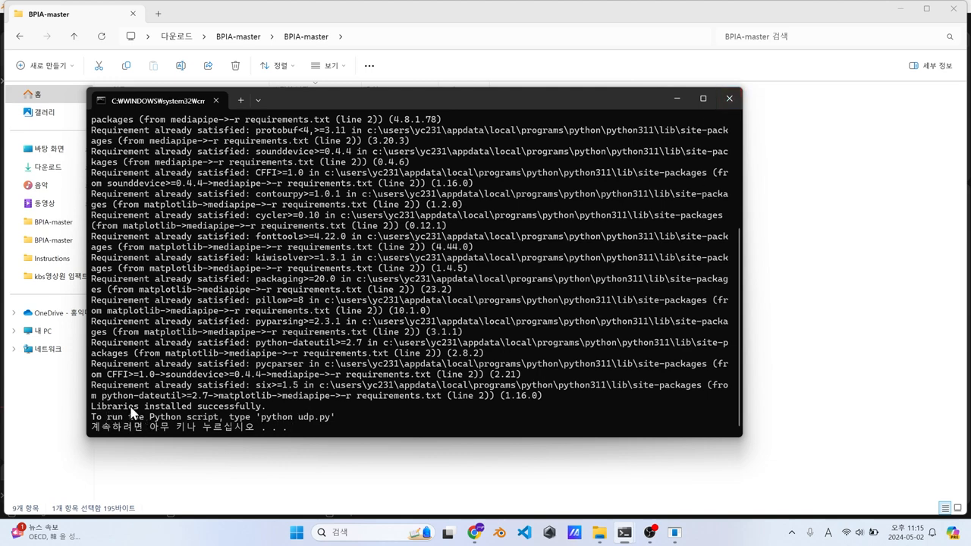
drag(267, 408, 98, 414)
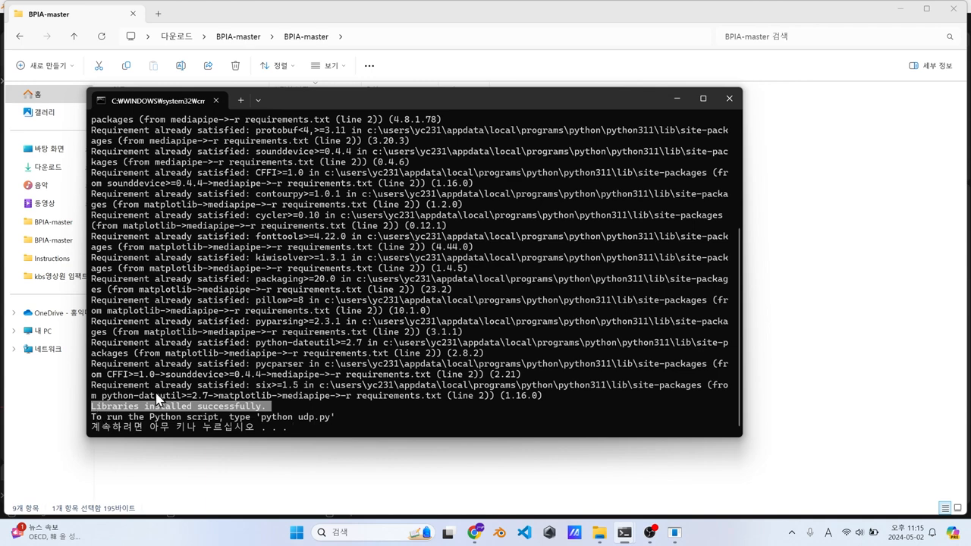
click(734, 105)
Switch back to the Blender project and run the BPIA_HAND script
mouse_move(674, 533)
click(673, 471)
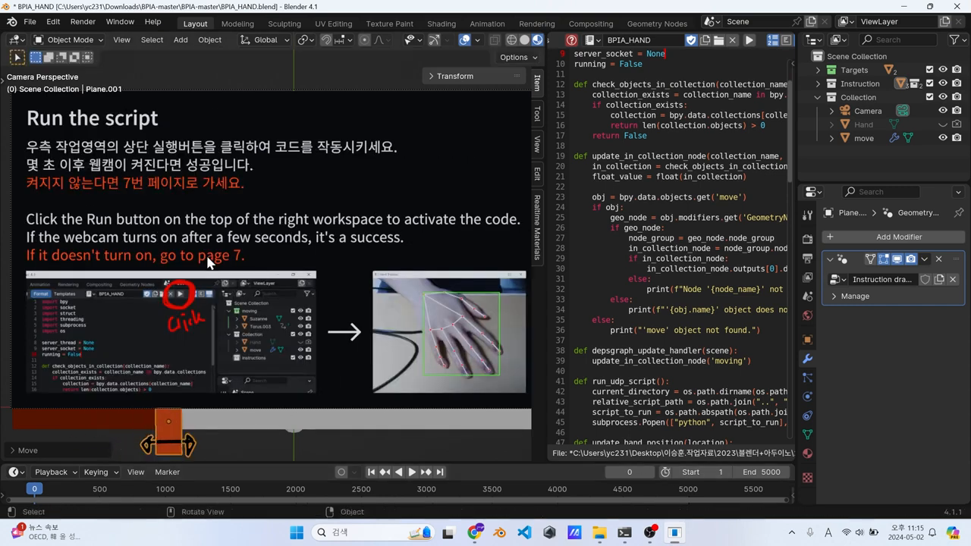
click(749, 41)
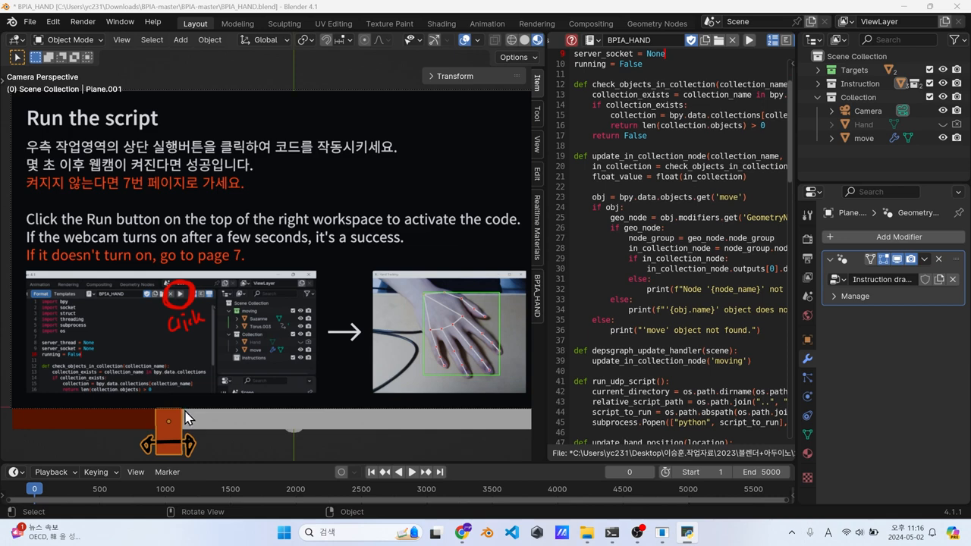
Move the manual's slider on to the Start Interact page and start the BPIA hand interaction
drag(190, 421, 253, 421)
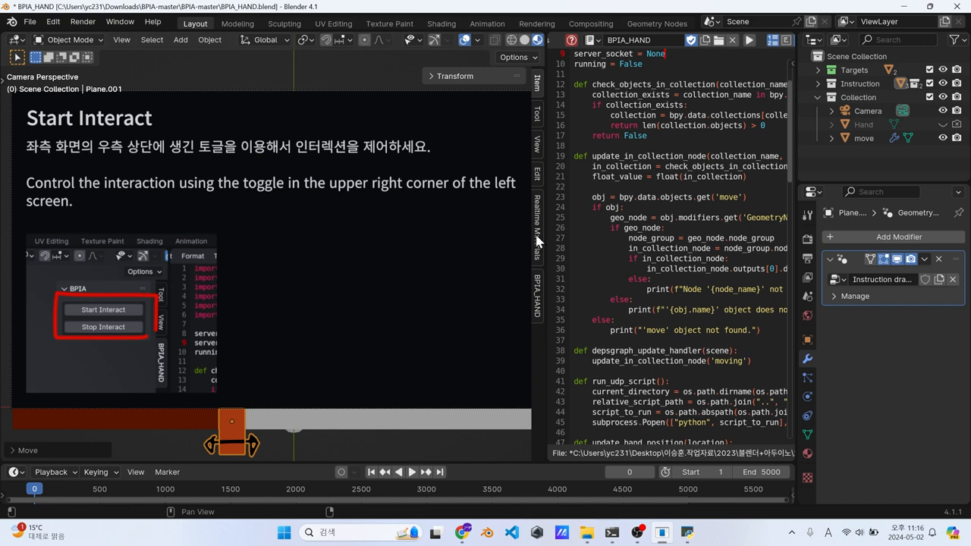
click(538, 296)
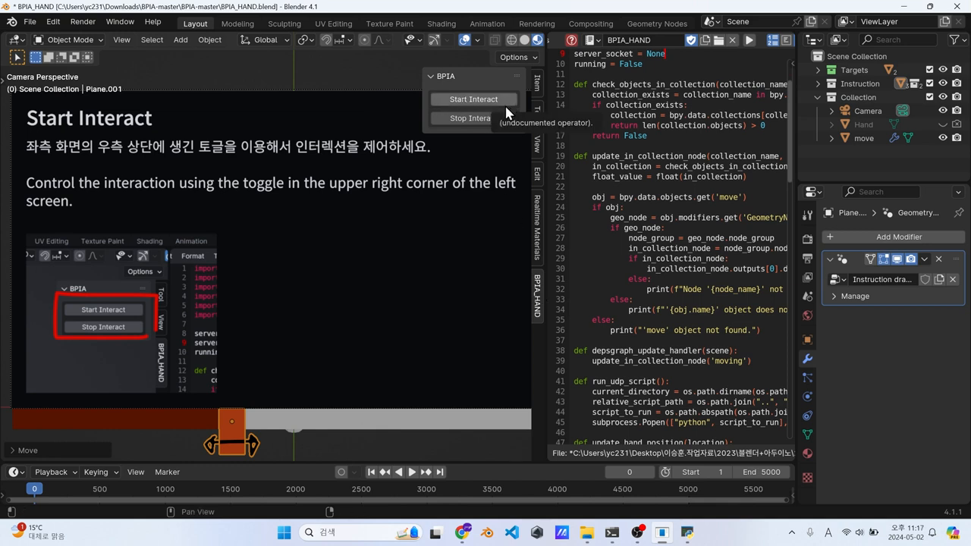
click(471, 100)
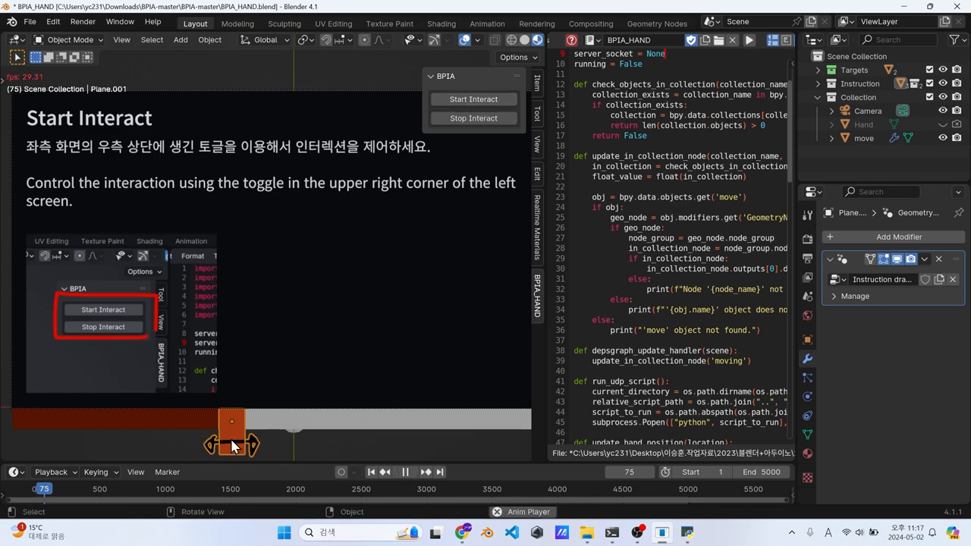
Move the manual's slider to page 5, Target / Change settings, and read it
drag(240, 445, 321, 444)
scroll(243, 175, down, 3)
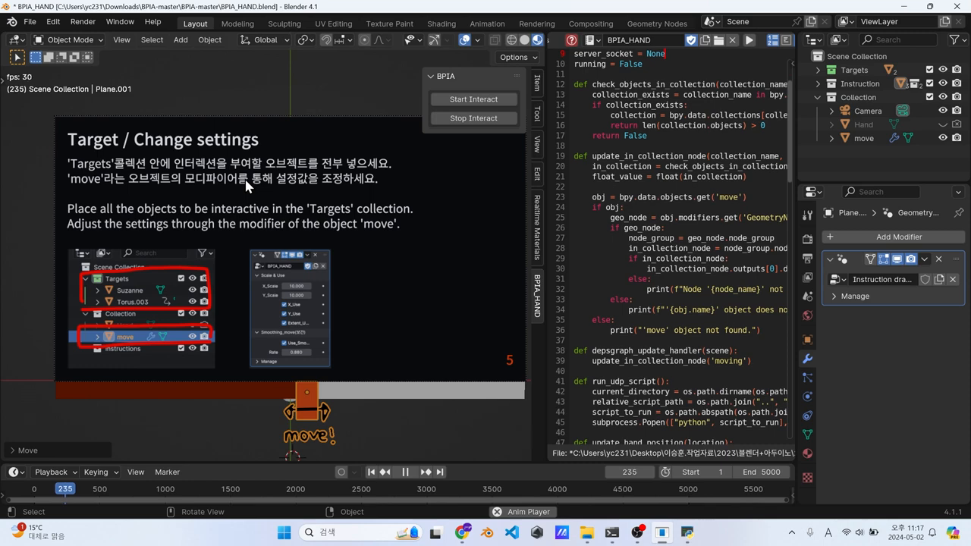
shift+middle_drag(297, 202, 299, 216)
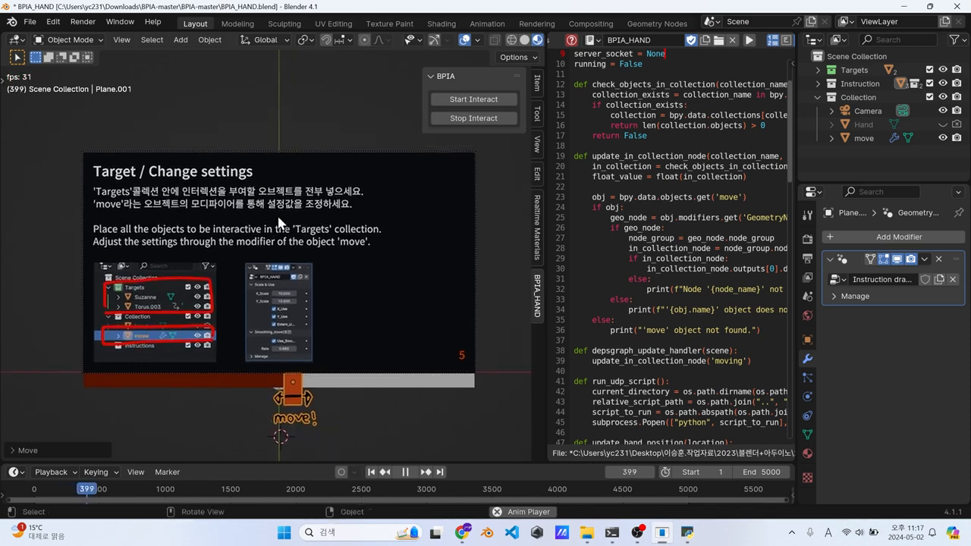
scroll(289, 273, up, 1)
Advance the manual to page 6, Customizing, and read on through the remaining pages to page 9
drag(307, 427, 339, 412)
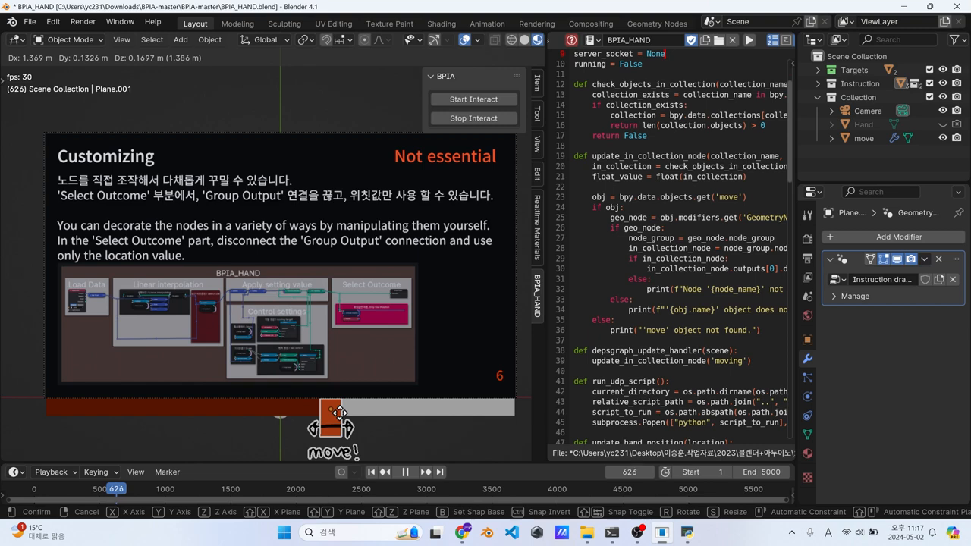
drag(339, 412, 340, 413)
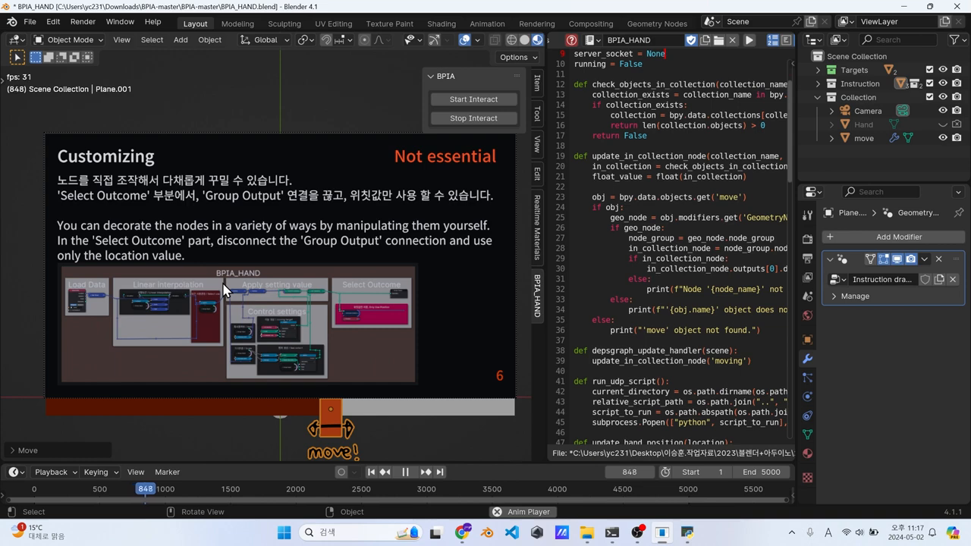
scroll(273, 310, up, 3)
scroll(282, 315, down, 2)
scroll(282, 322, down, 1)
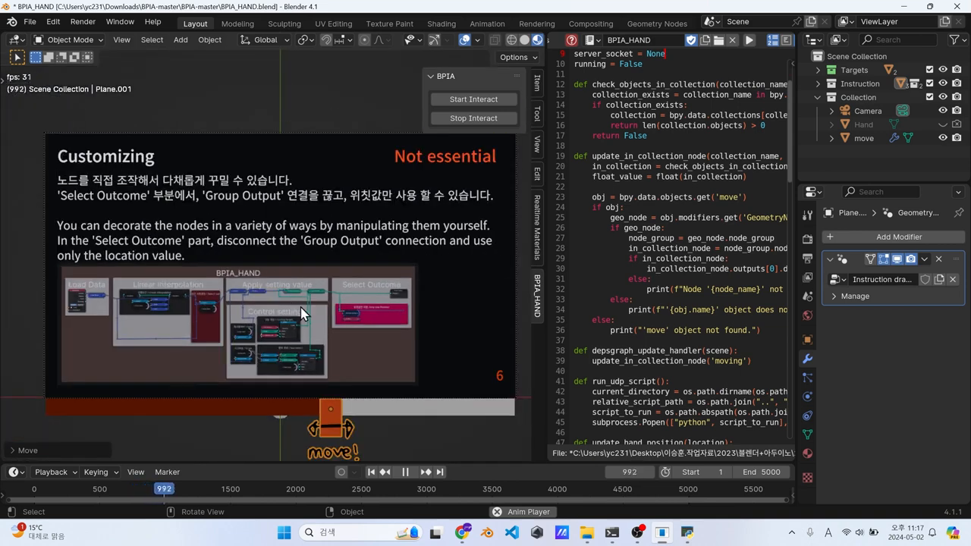
key(g)
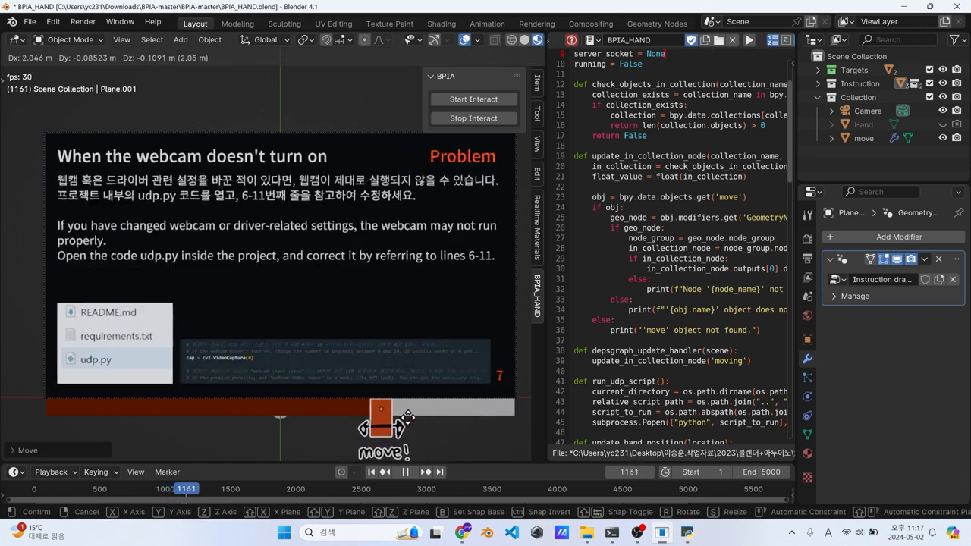
click(455, 417)
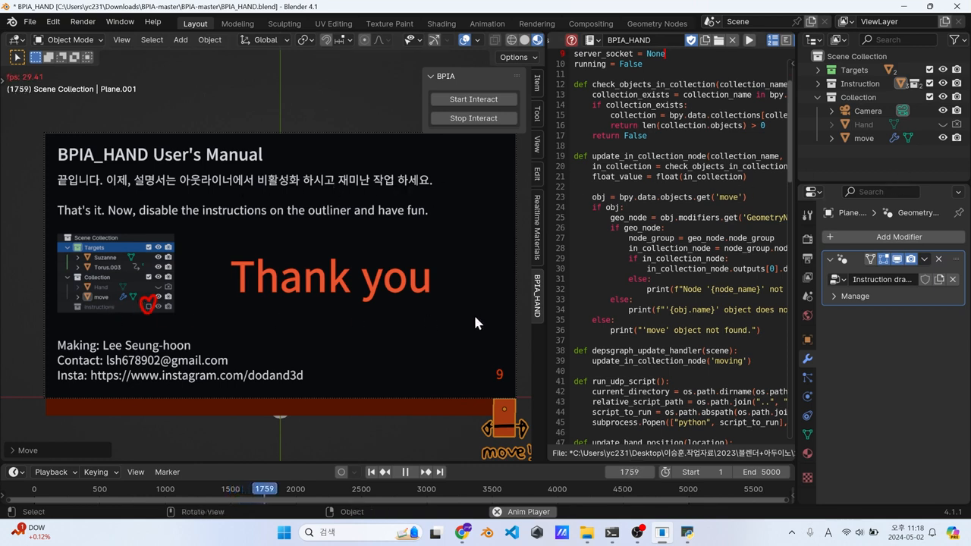
Disable the Instruction collection and set X_Scale to 18.930 in the move object's BPIA_HAND modifier
click(930, 84)
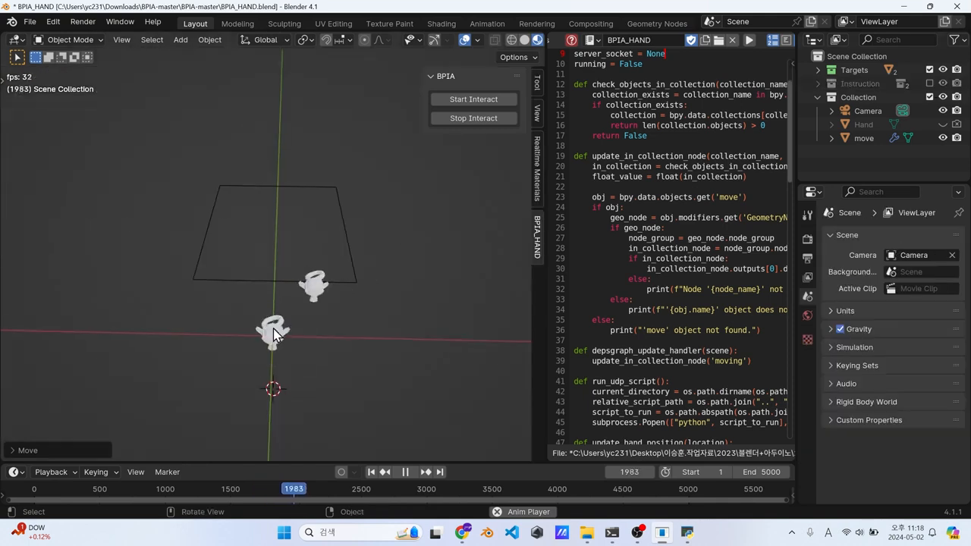
scroll(275, 332, up, 1)
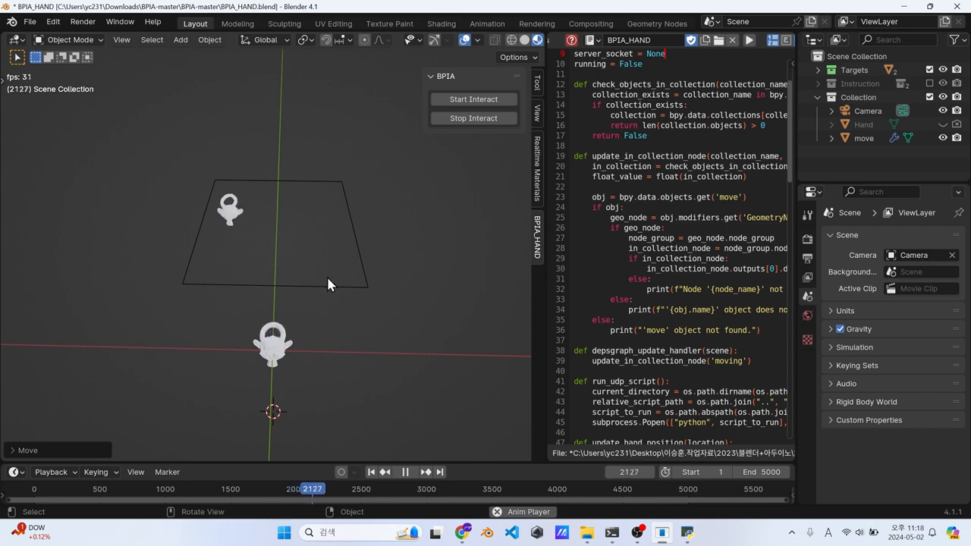
click(224, 229)
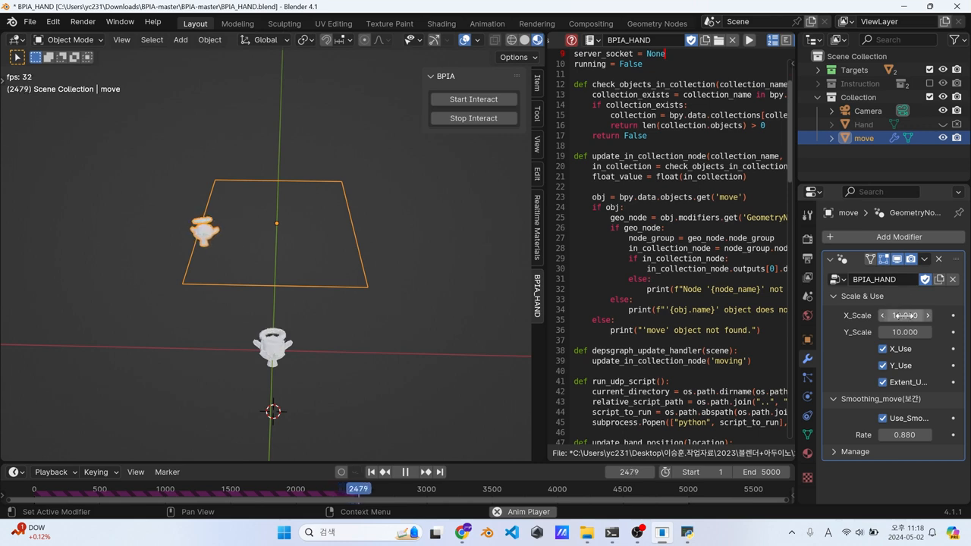
drag(907, 318, 907, 318)
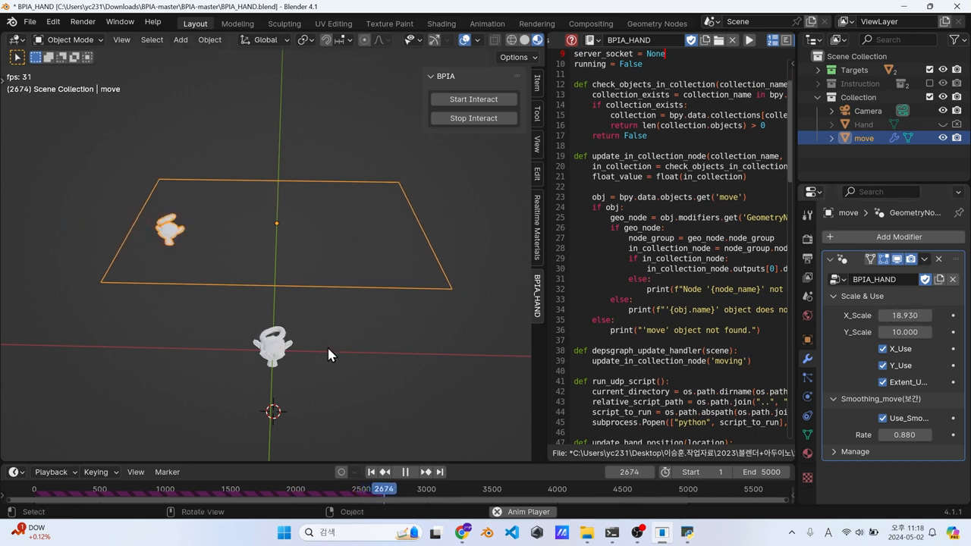
Test X_Use and Y_Use on the move object by switching each off and on, leaving both enabled
click(883, 349)
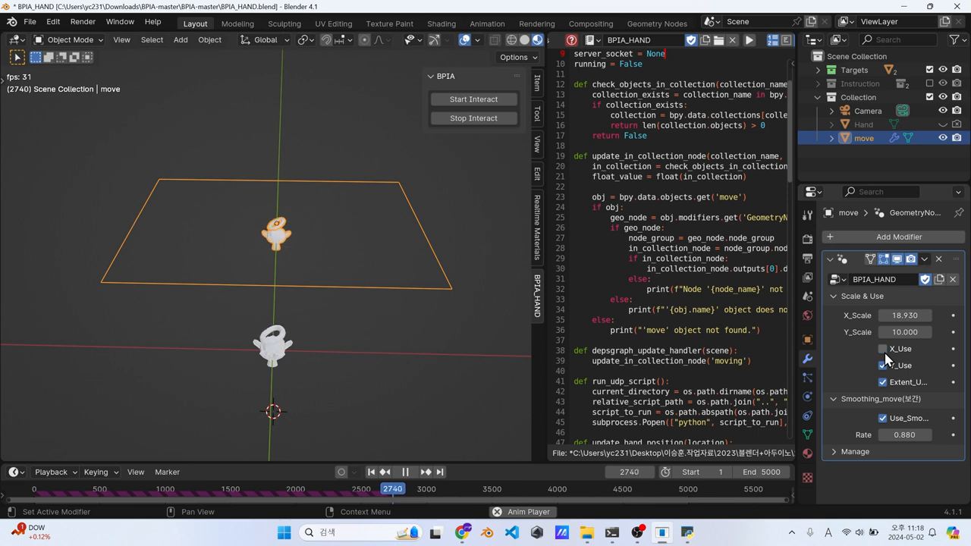
click(883, 365)
click(883, 349)
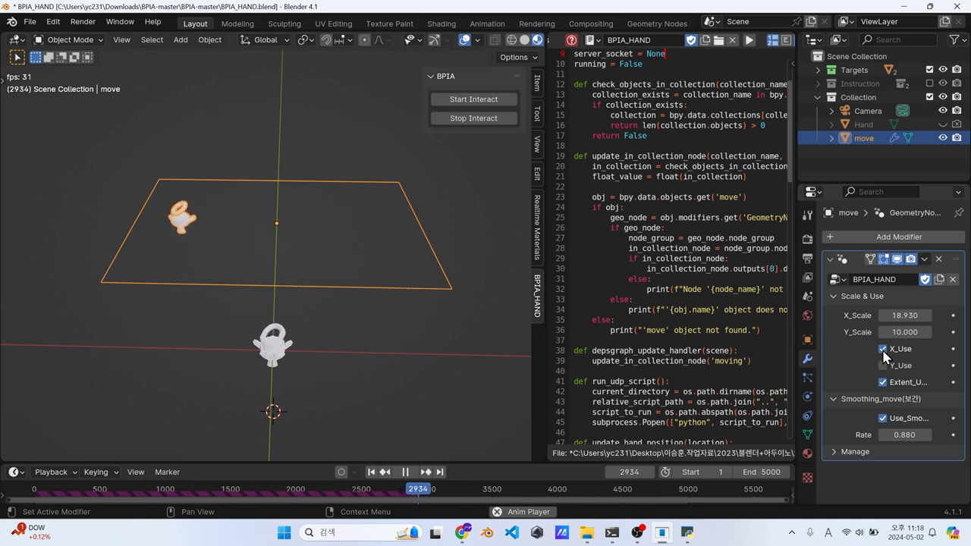
click(883, 349)
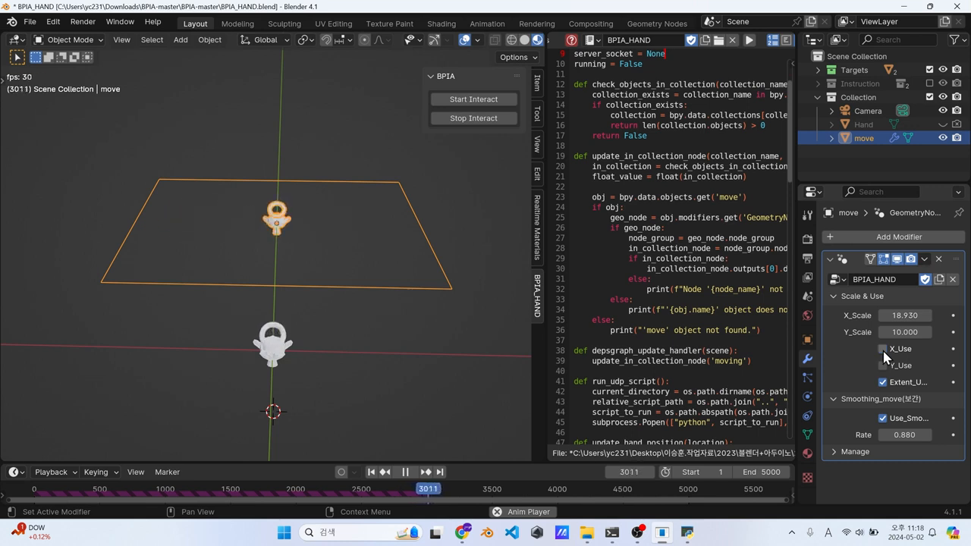
click(882, 350)
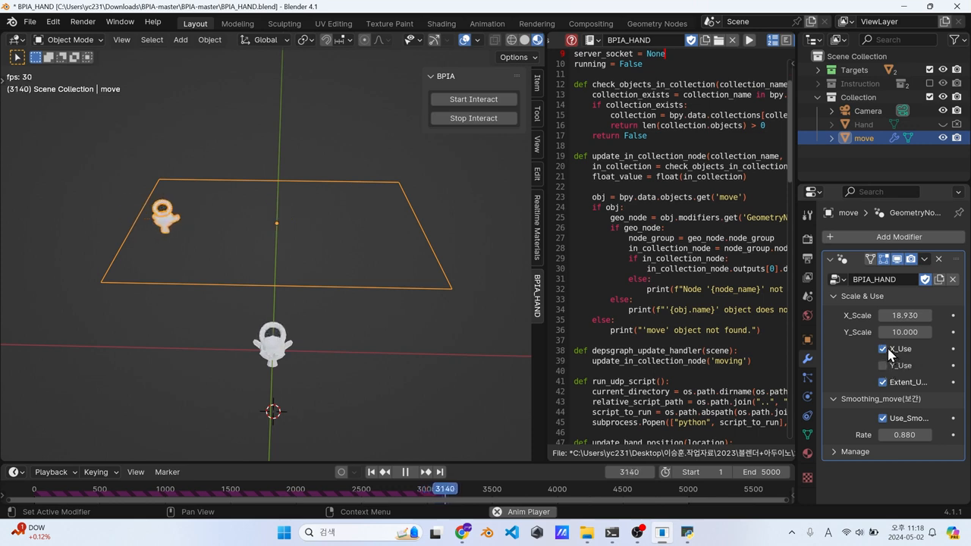
click(890, 353)
click(885, 366)
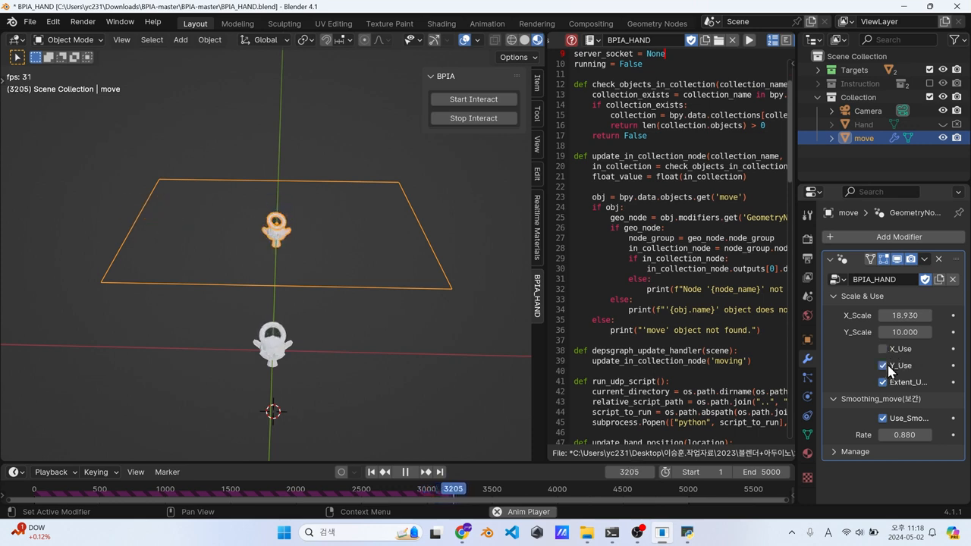
click(884, 349)
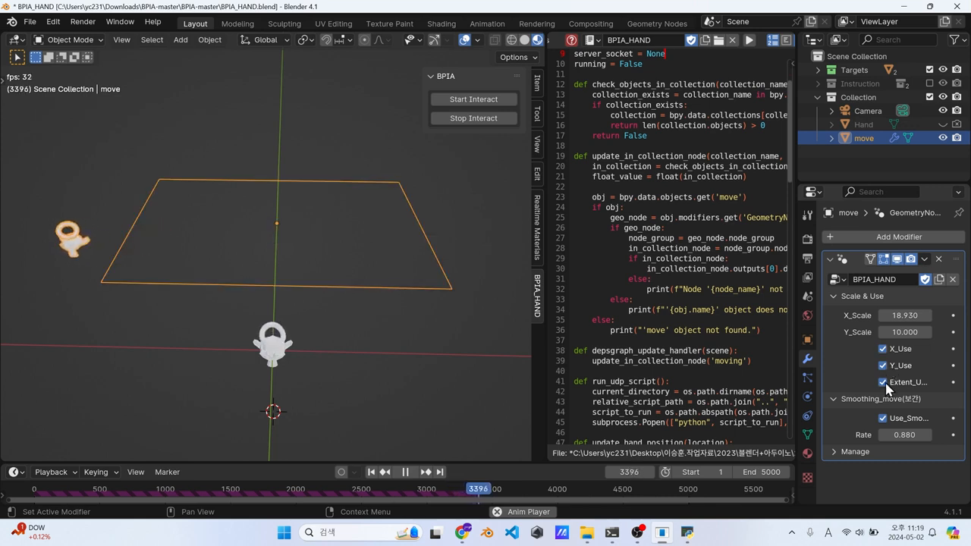
Test the BPIA_HAND extent and smoothing options by switching each off and back on
click(885, 384)
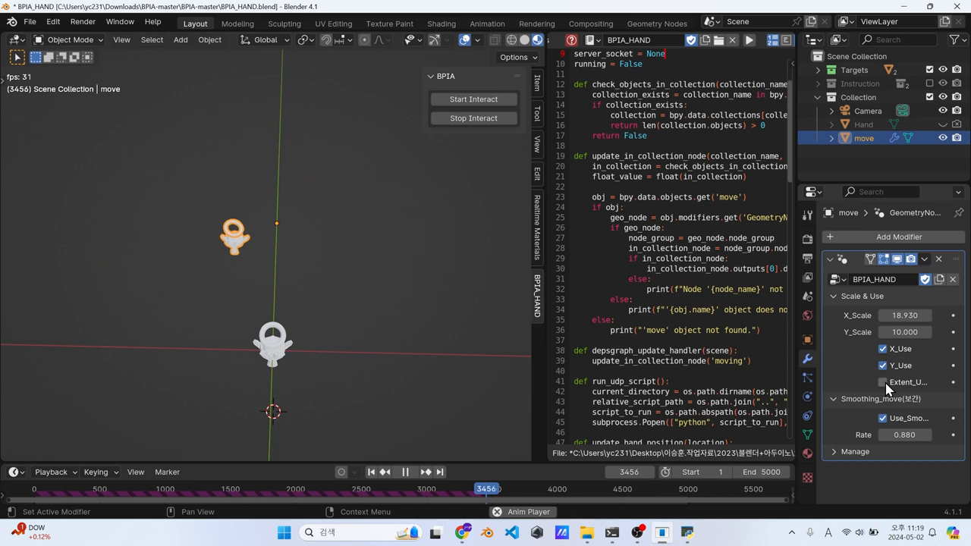
click(883, 383)
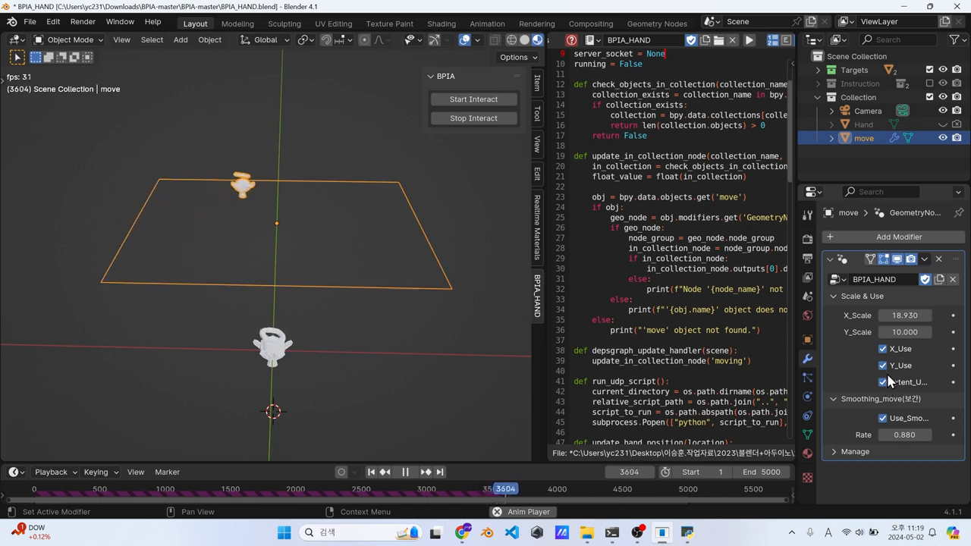
click(884, 418)
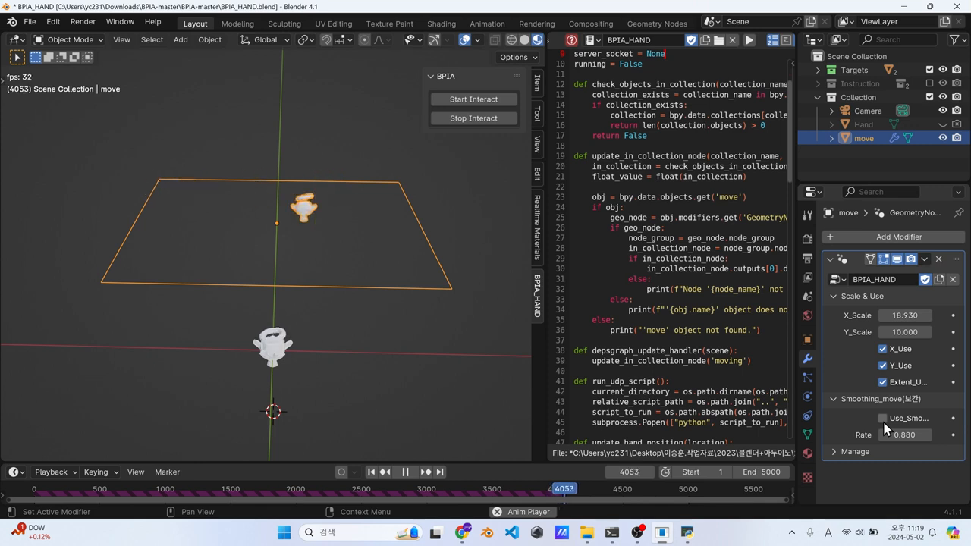
click(882, 418)
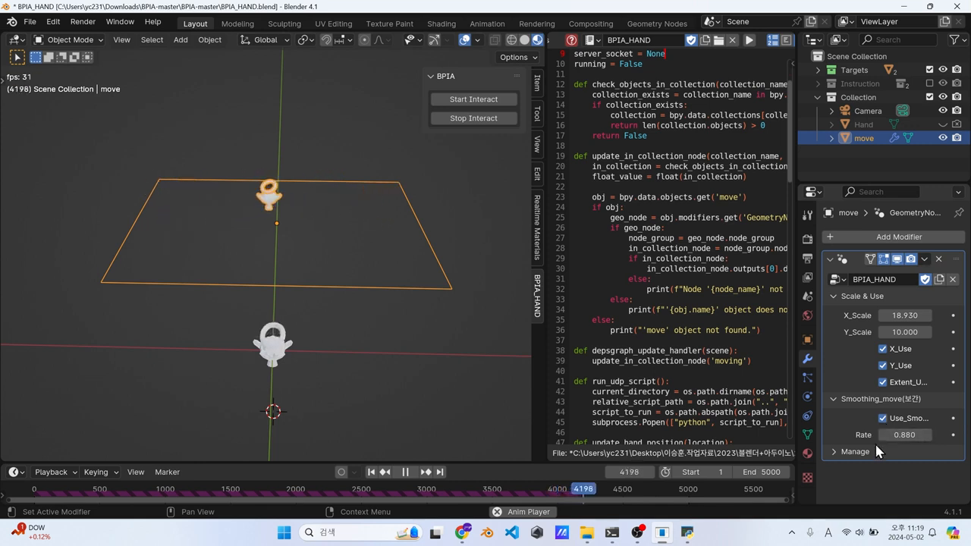
Try a smoothing Rate of 0.490, set it to 0.850, and deselect the move object
drag(902, 434, 904, 435)
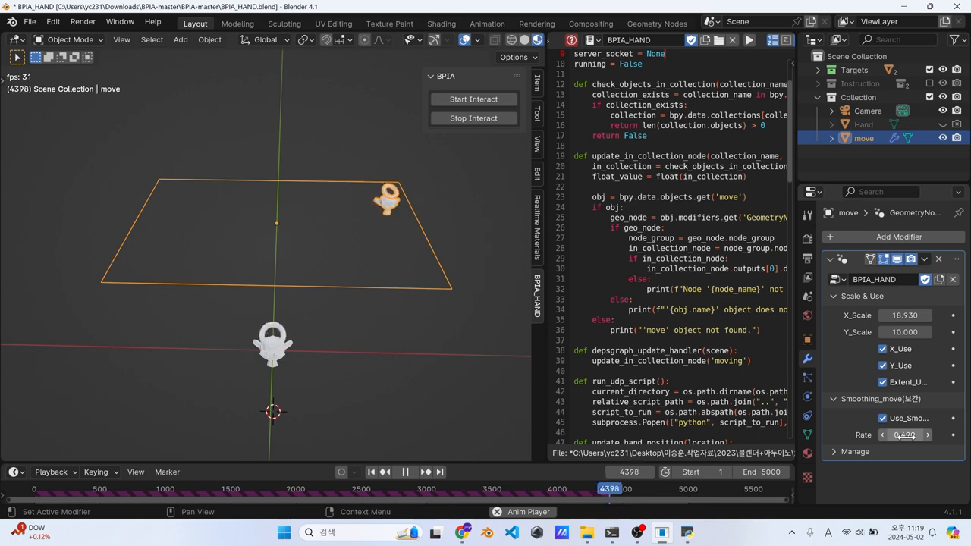
mouse_move(904, 435)
mouse_down()
mouse_move(929, 435)
mouse_move(904, 435)
mouse_up()
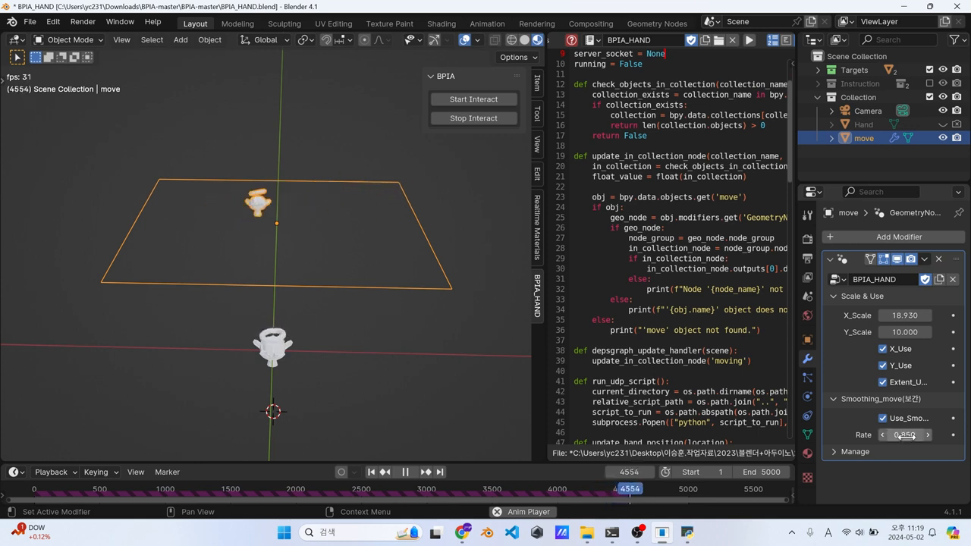
click(506, 189)
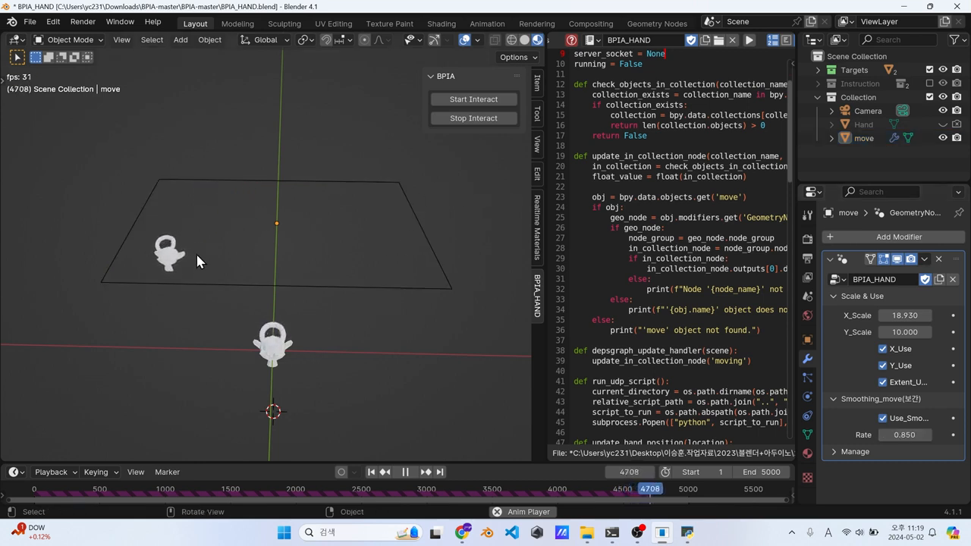
Expand the Targets collection and delete its Suzanne and Torus.003 objects
click(262, 331)
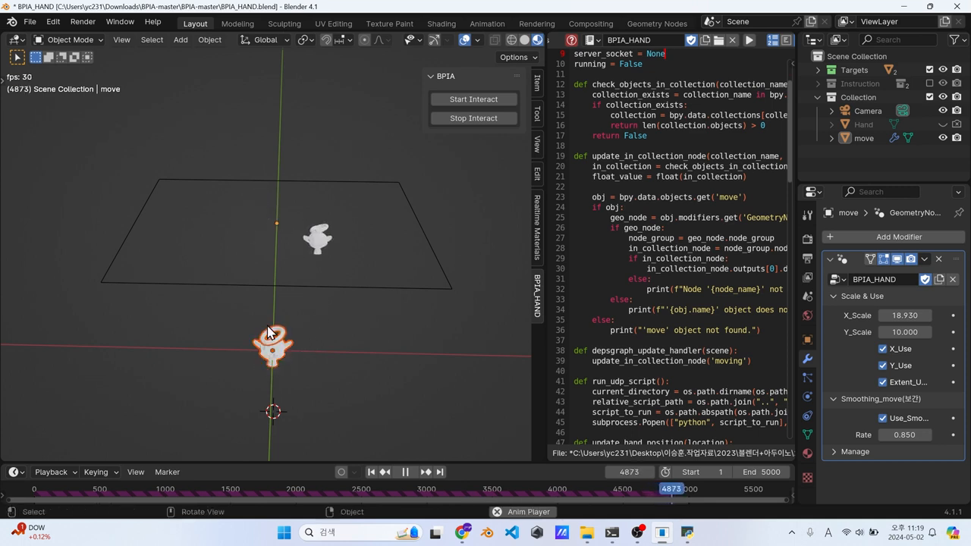
key(x)
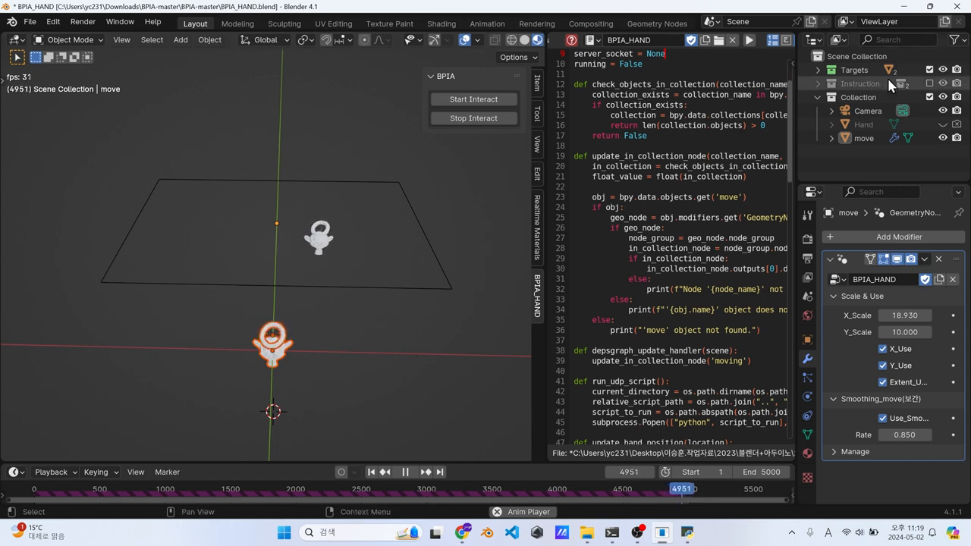
click(819, 71)
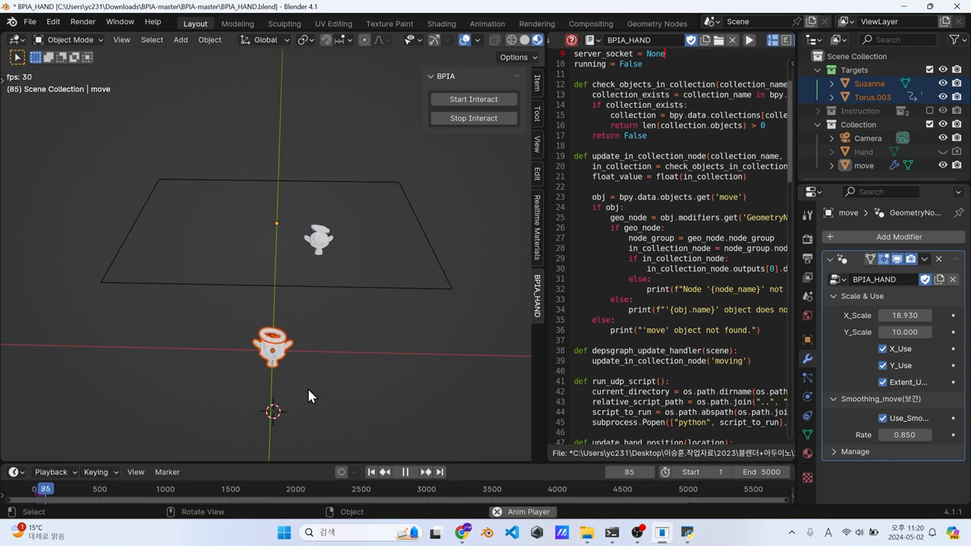
scroll(308, 375, up, 3)
middle_drag(308, 374, 333, 364)
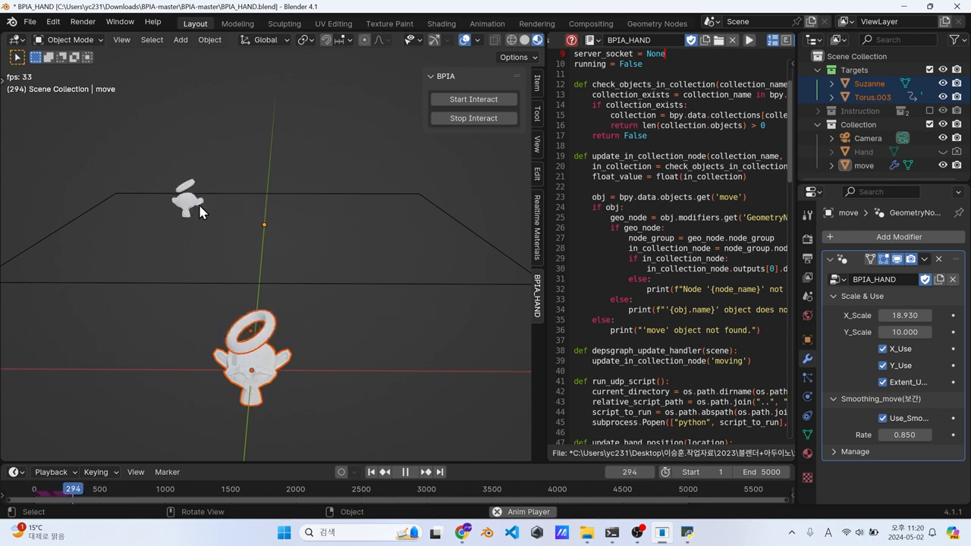
drag(311, 412, 208, 323)
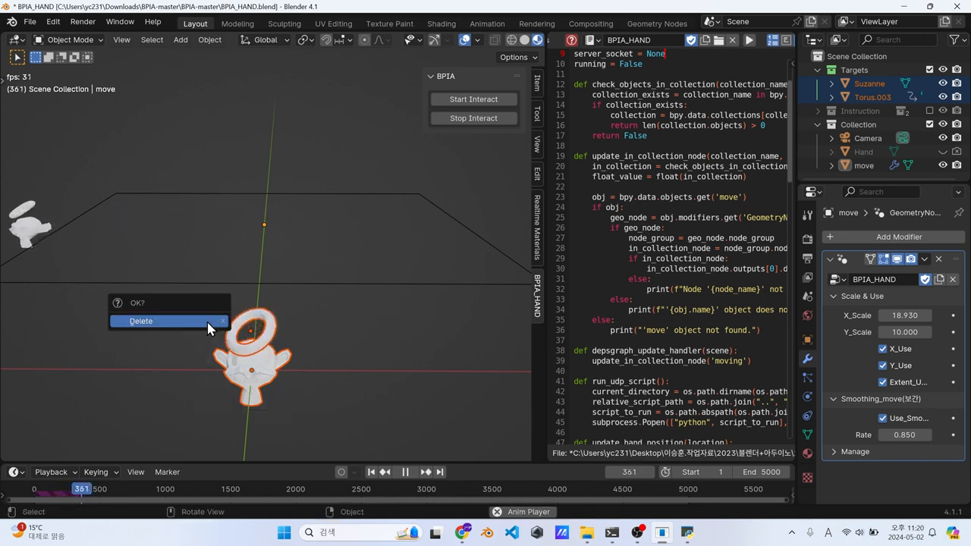
key(Delete)
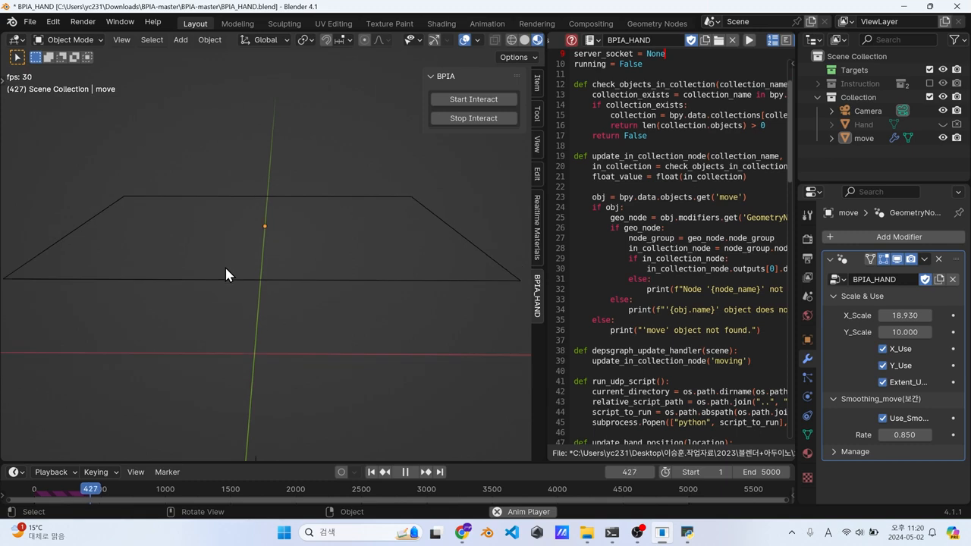
Try a cube mesh as the tracked object in the Targets collection and delete it
key(shift+a)
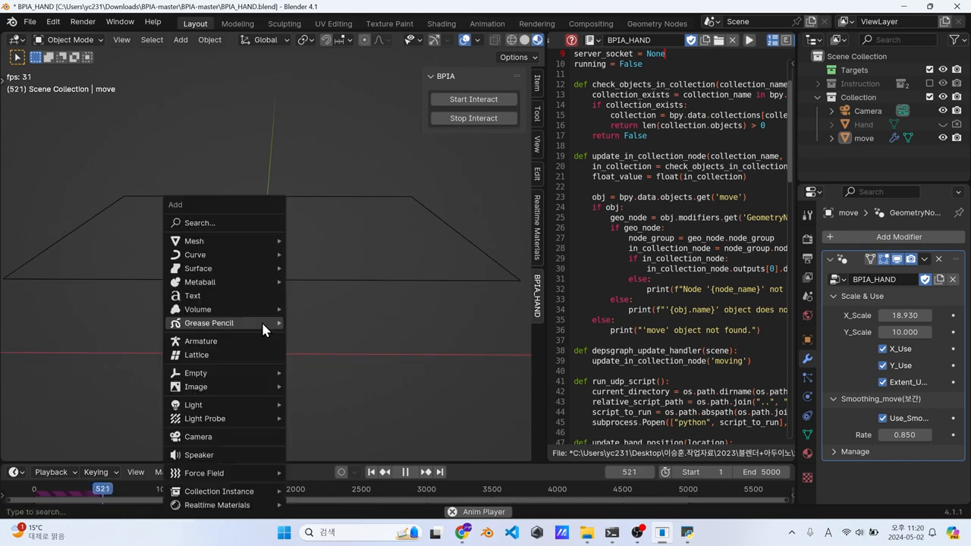
mouse_move(245, 240)
click(346, 254)
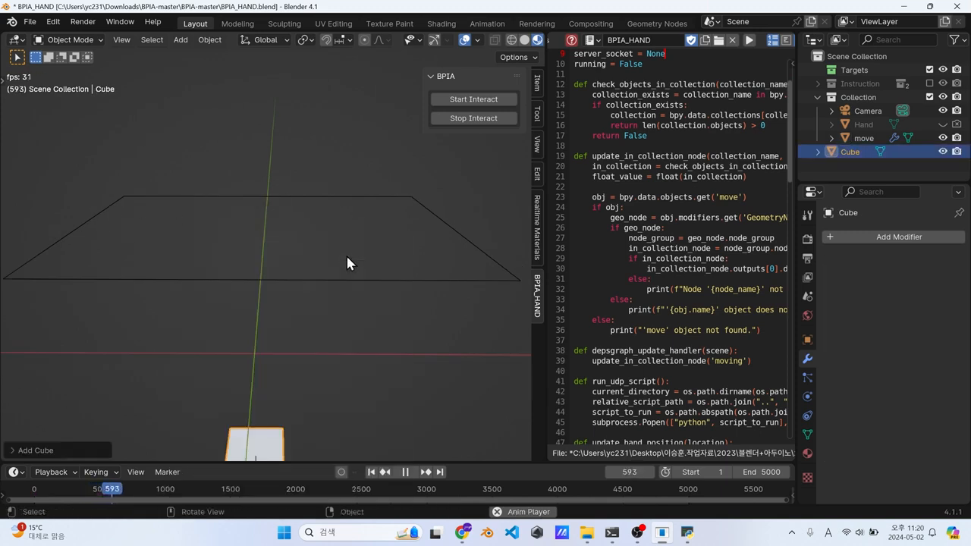
key(m)
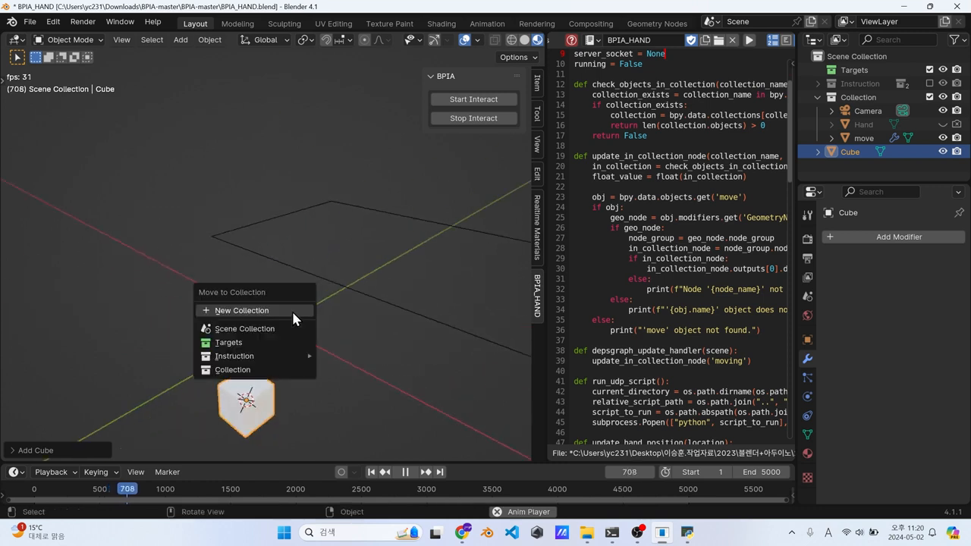
click(271, 345)
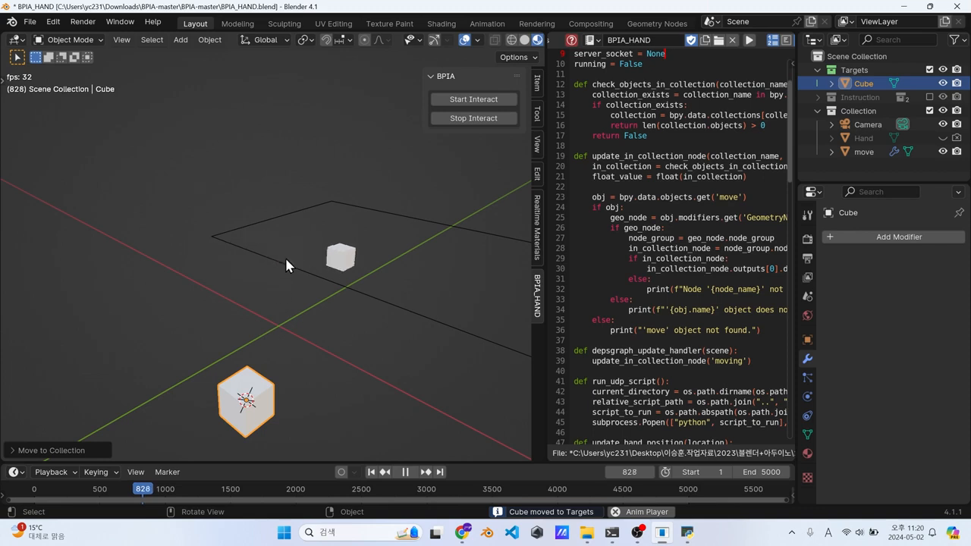
middle_drag(286, 259, 358, 268)
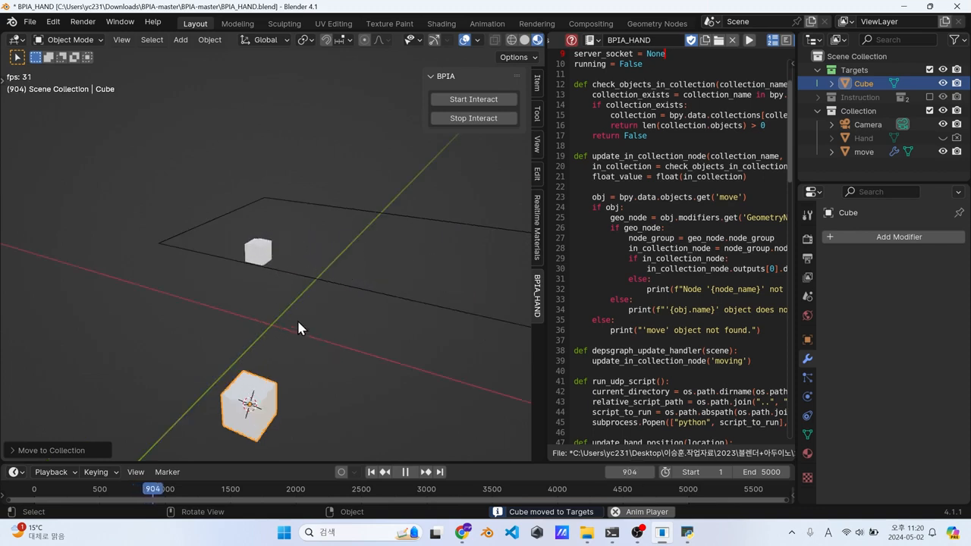
middle_drag(297, 318, 273, 383)
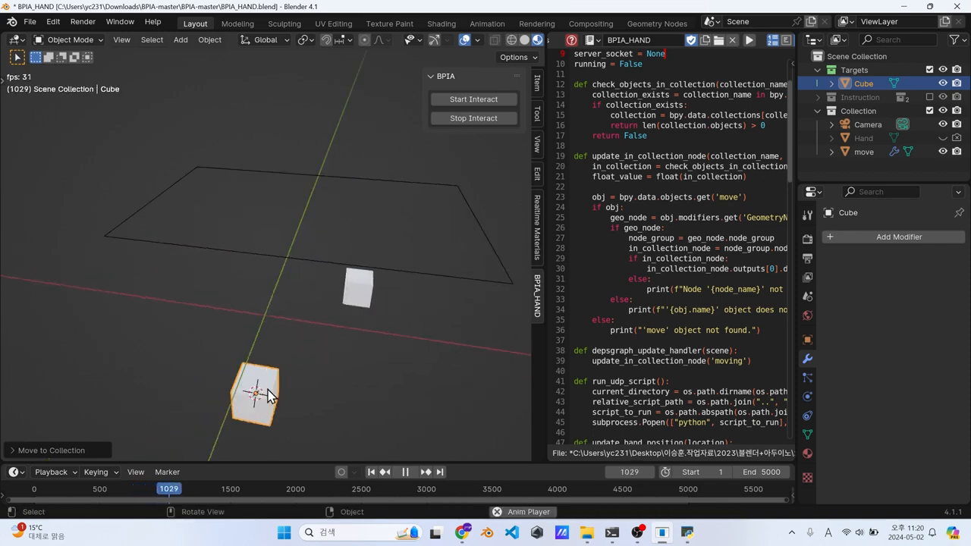
key(x)
click(271, 392)
Add a point light and move it into the Targets collection
key(shift+a)
mouse_move(258, 311)
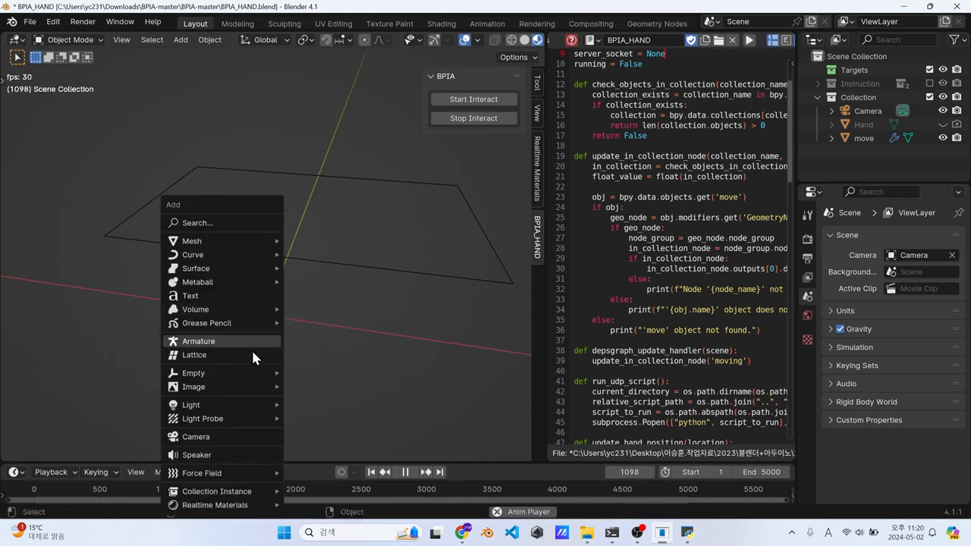
mouse_move(241, 402)
click(325, 402)
key(m)
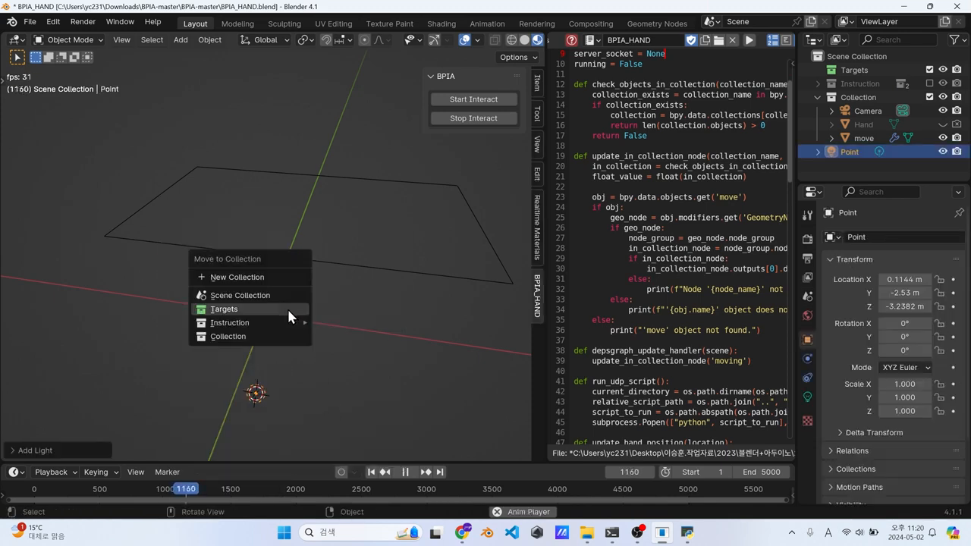
click(242, 307)
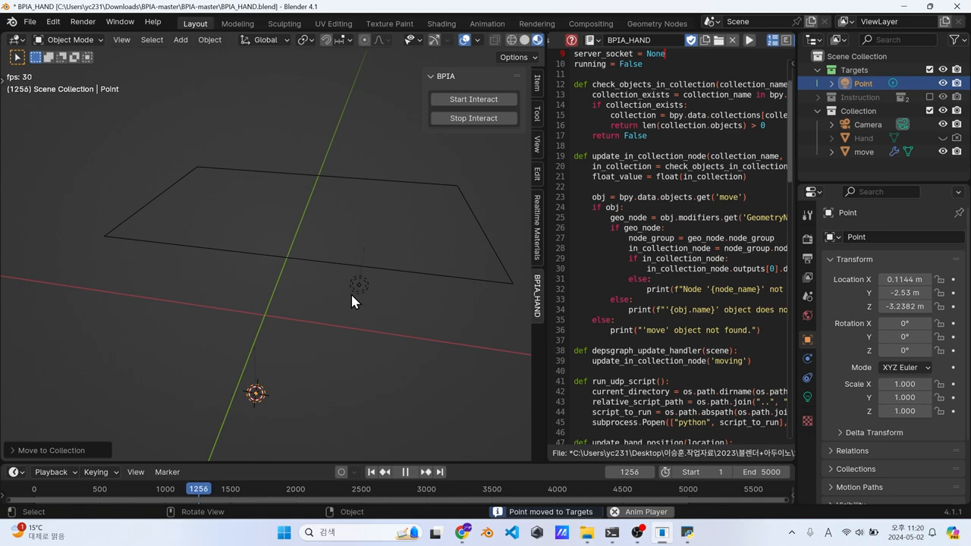
Adjust the point light's height along Z, shift it along Y to about 0.056 m, and disable the Targets collection
mouse_move(360, 289)
middle_down()
mouse_move(385, 300)
mouse_move(357, 305)
middle_up()
key(g)
key(z)
click(277, 323)
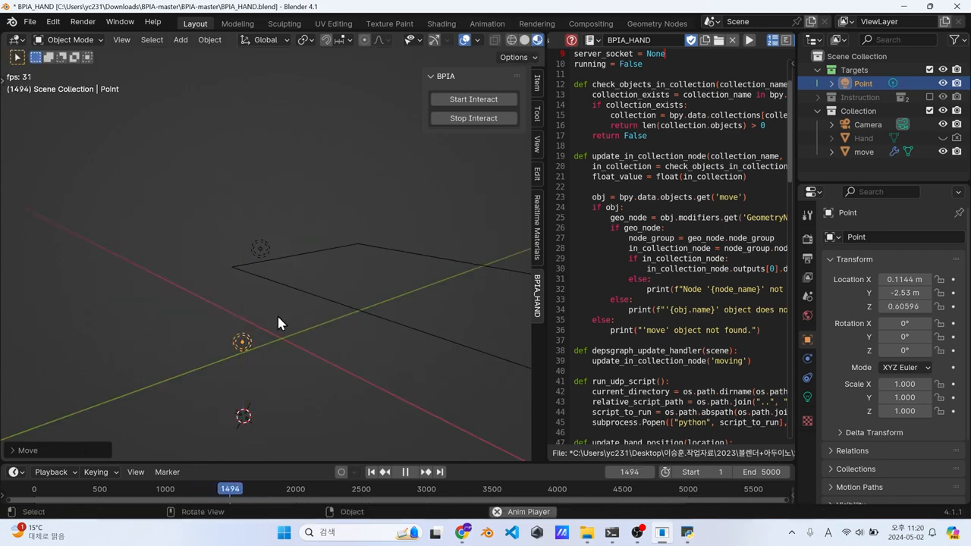
key(g)
key(y)
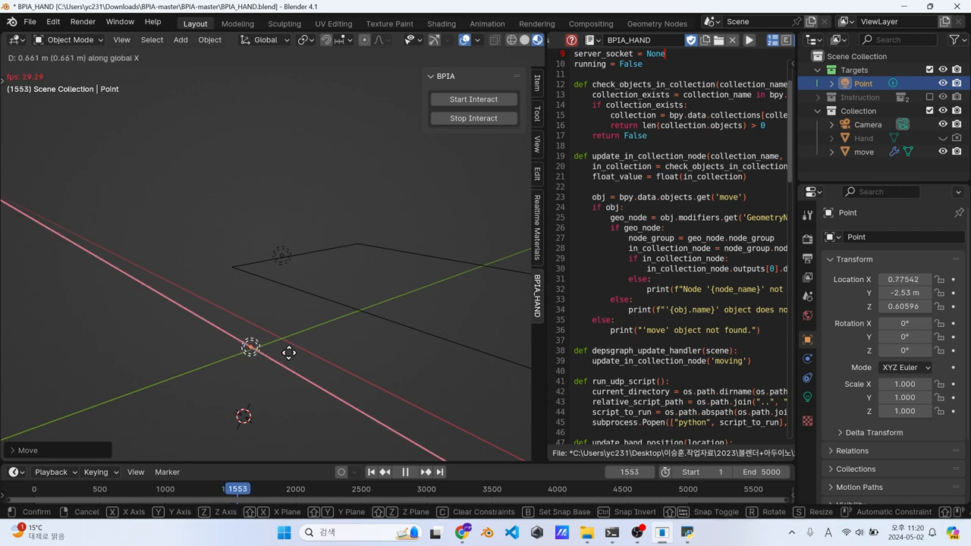
click(311, 346)
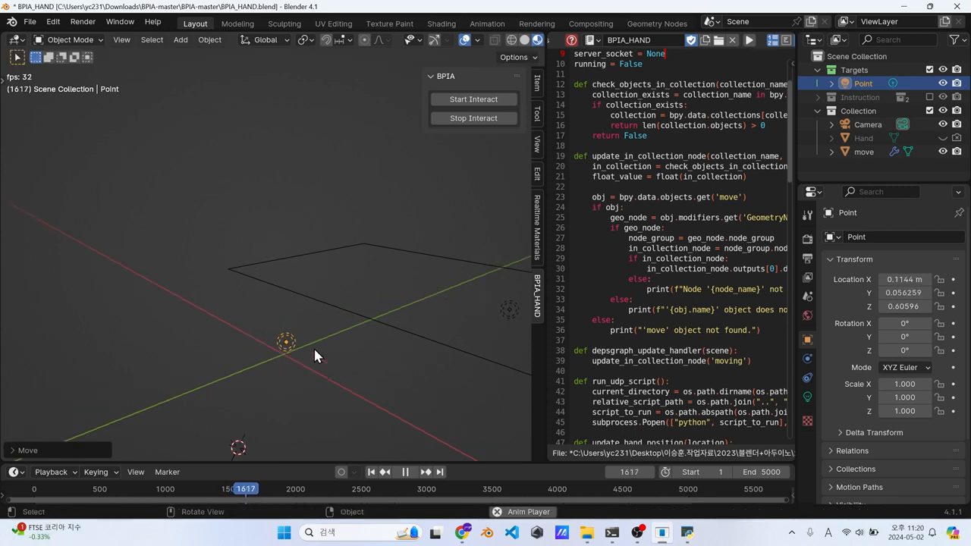
key(g)
key(z)
click(310, 359)
middle_drag(309, 359, 438, 311)
click(930, 70)
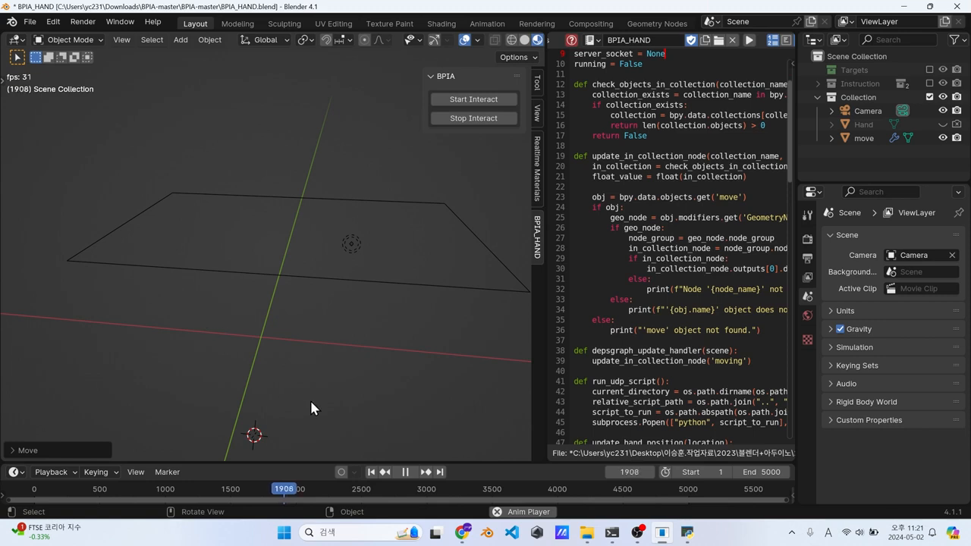
Close the script editor area and open a Geometry Node Editor beside the viewport for the move object
click(372, 248)
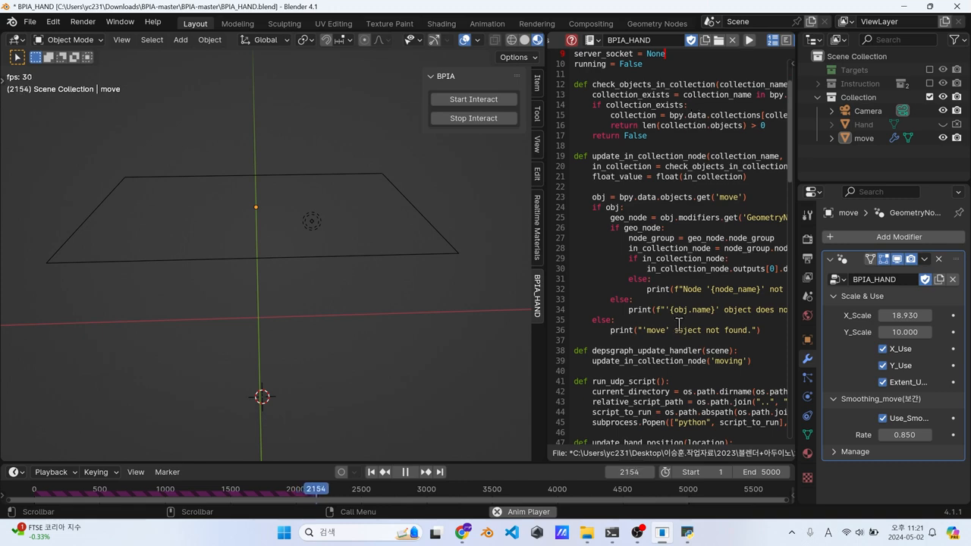
drag(543, 35, 589, 44)
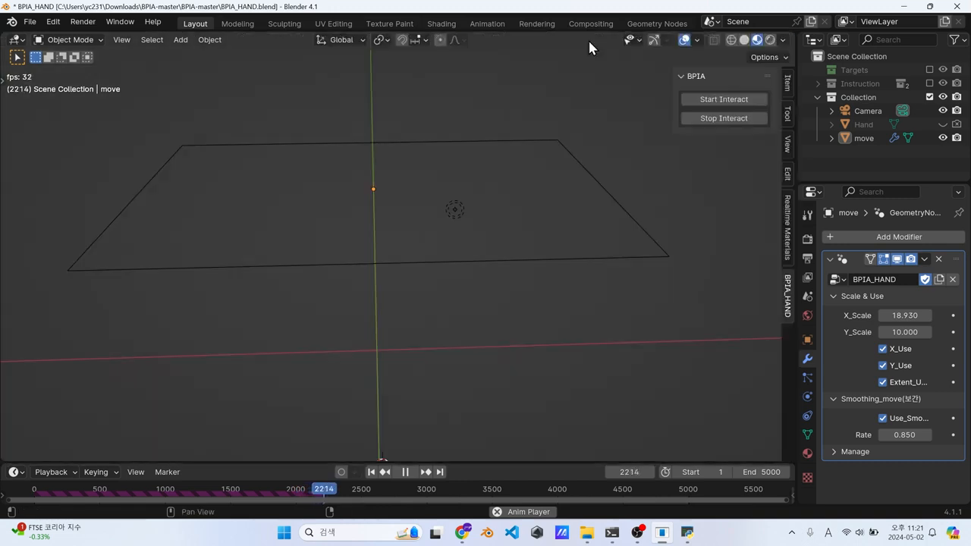
drag(6, 35, 379, 69)
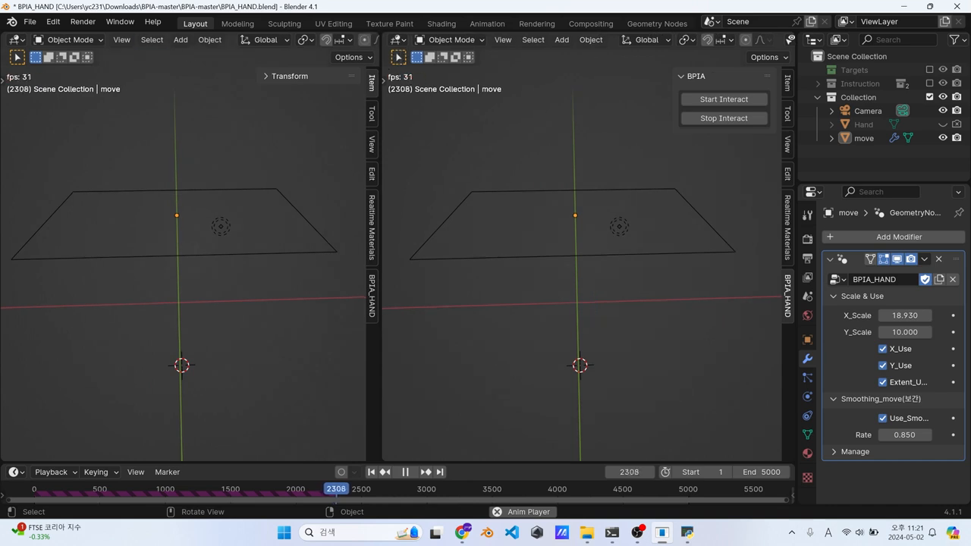
click(15, 40)
click(59, 150)
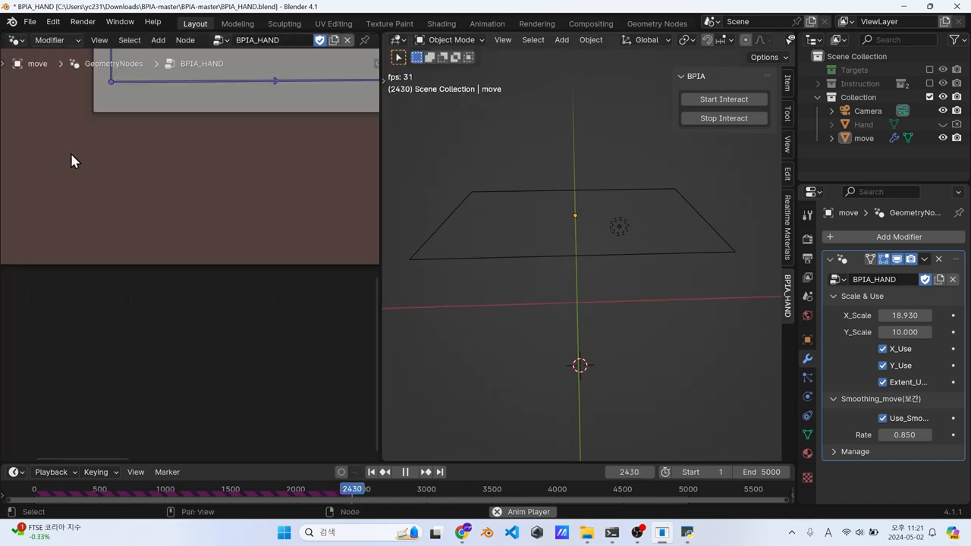
Select the move object and widen the node editor to fit its whole BPIA_HAND node group
scroll(218, 225, down, 5)
middle_drag(236, 165, 189, 304)
scroll(198, 299, down, 2)
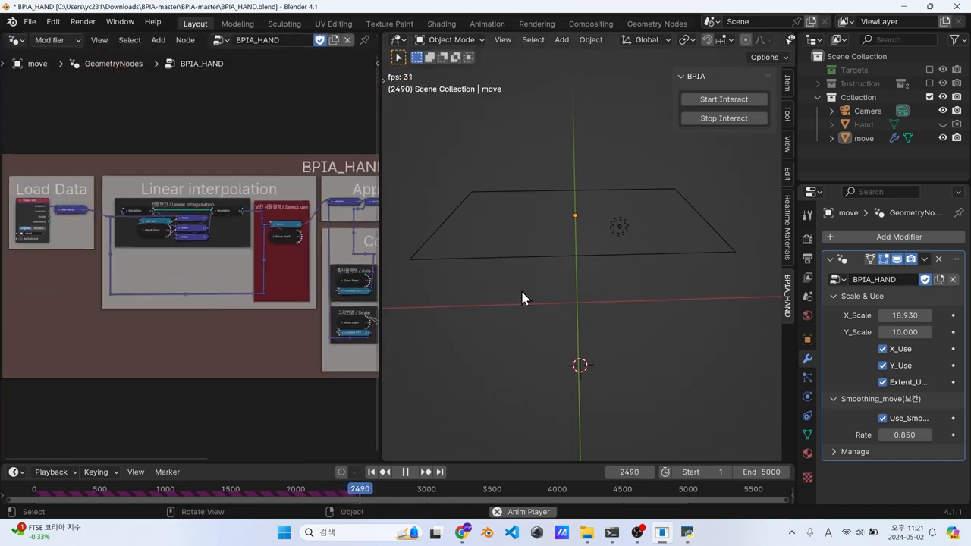
click(492, 284)
drag(379, 122, 644, 129)
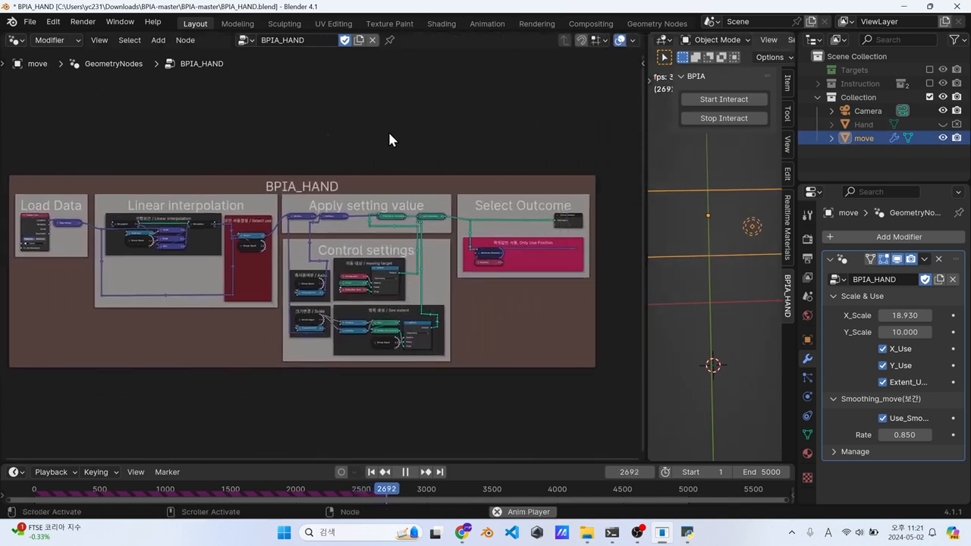
Examine the BPIA_HAND node group's frames from Load Data and Linear interpolation through to Select Outcome
scroll(318, 141, up, 2)
middle_drag(318, 140, 468, 154)
scroll(465, 159, up, 1)
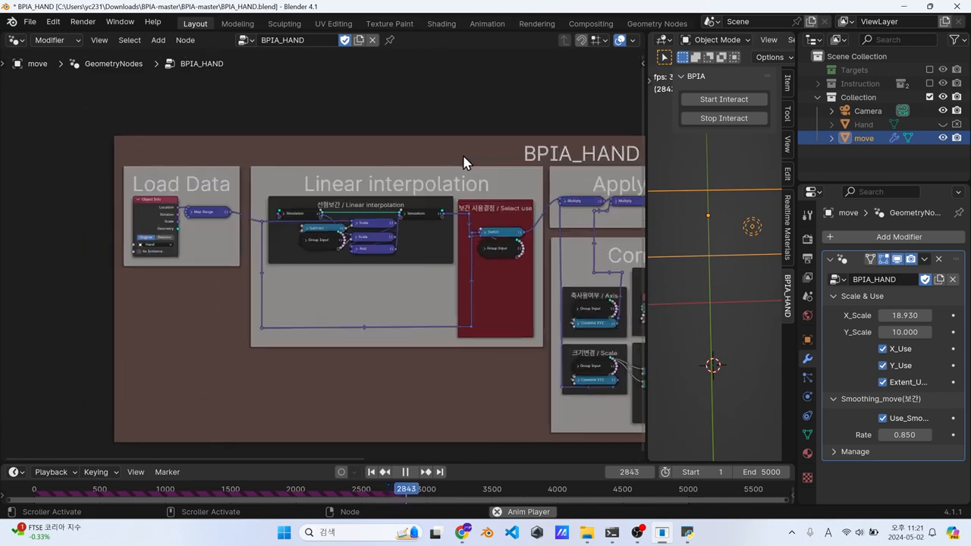
scroll(323, 193, up, 2)
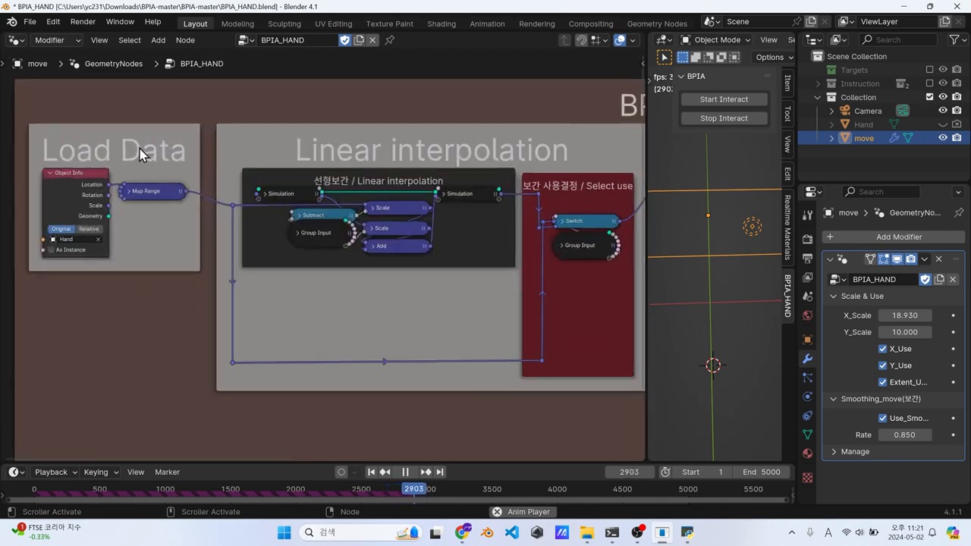
middle_drag(140, 154, 191, 173)
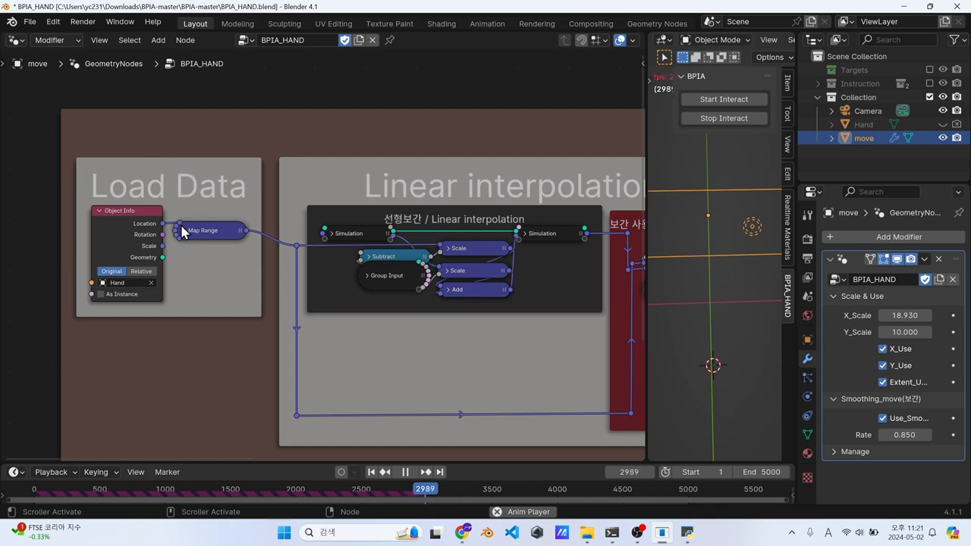
scroll(369, 191, down, 1)
middle_drag(415, 161, 231, 144)
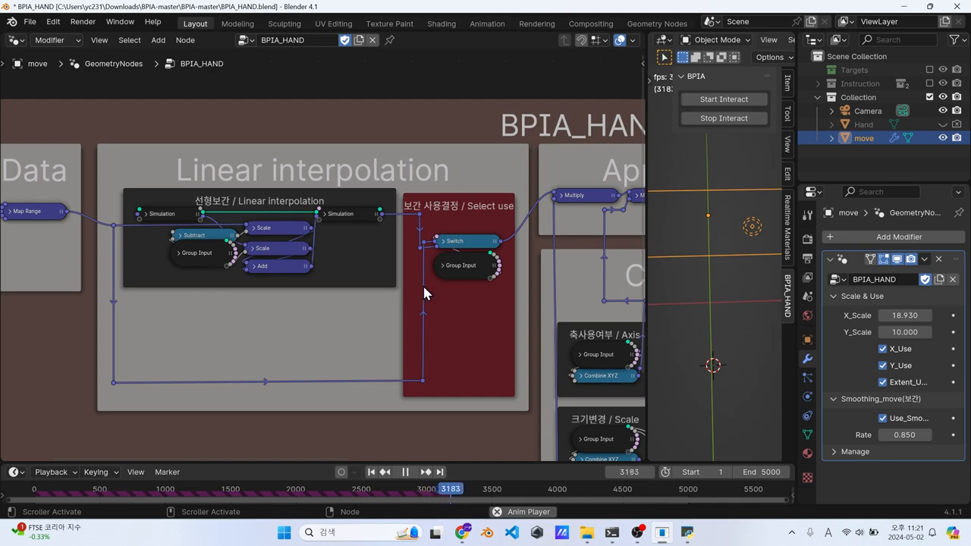
scroll(445, 201, down, 3)
middle_drag(446, 203, 312, 159)
scroll(313, 159, up, 2)
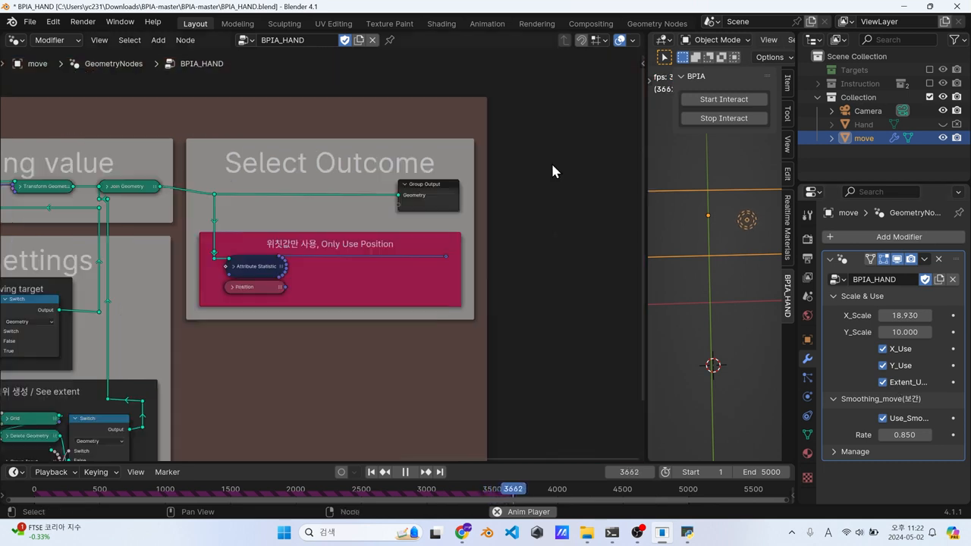
drag(540, 102, 181, 354)
scroll(531, 195, up, 2)
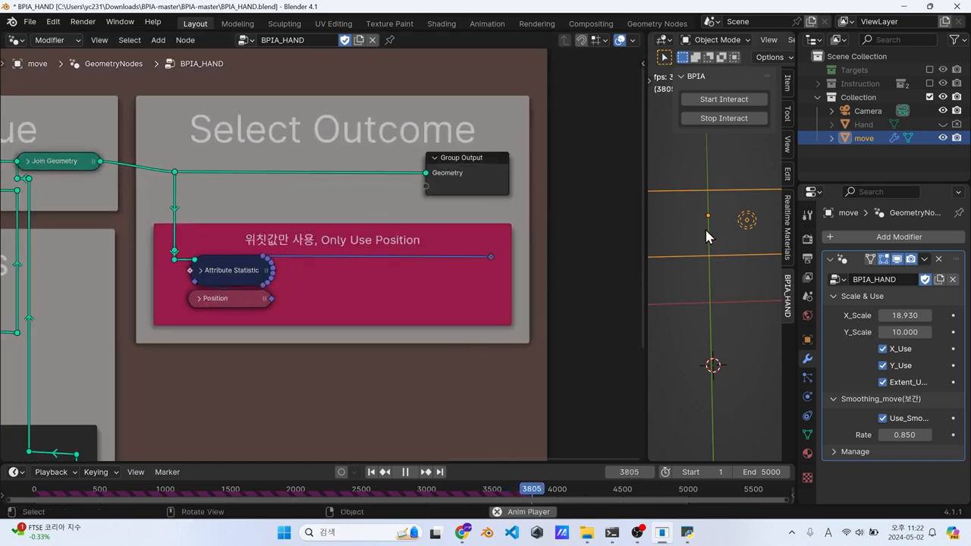
Widen the 3D viewport beside the node editor and bring the Select Outcome frame with its Group Output node into view
drag(646, 194, 565, 218)
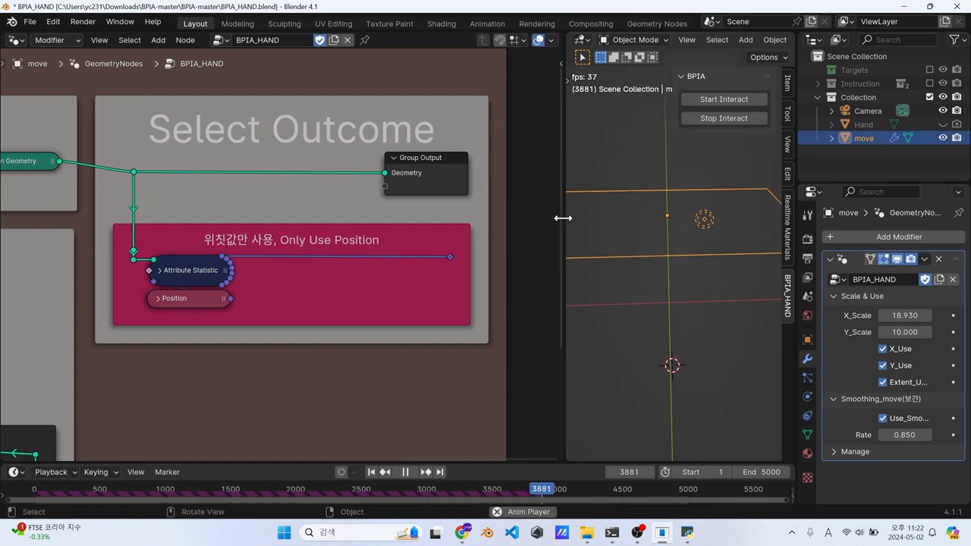
middle_drag(403, 220, 357, 226)
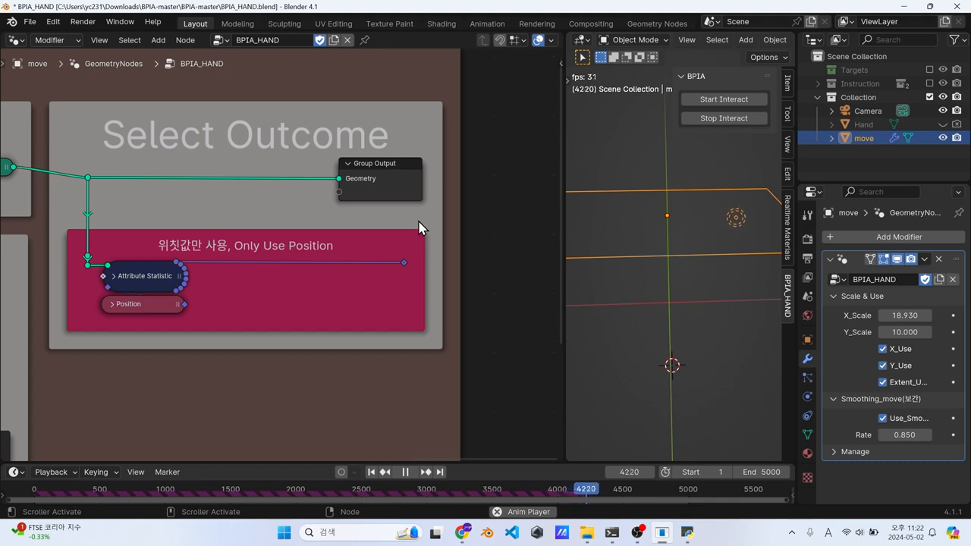
scroll(419, 221, down, 4)
middle_drag(367, 220, 298, 221)
scroll(215, 219, up, 1)
middle_drag(214, 219, 301, 220)
scroll(301, 220, up, 4)
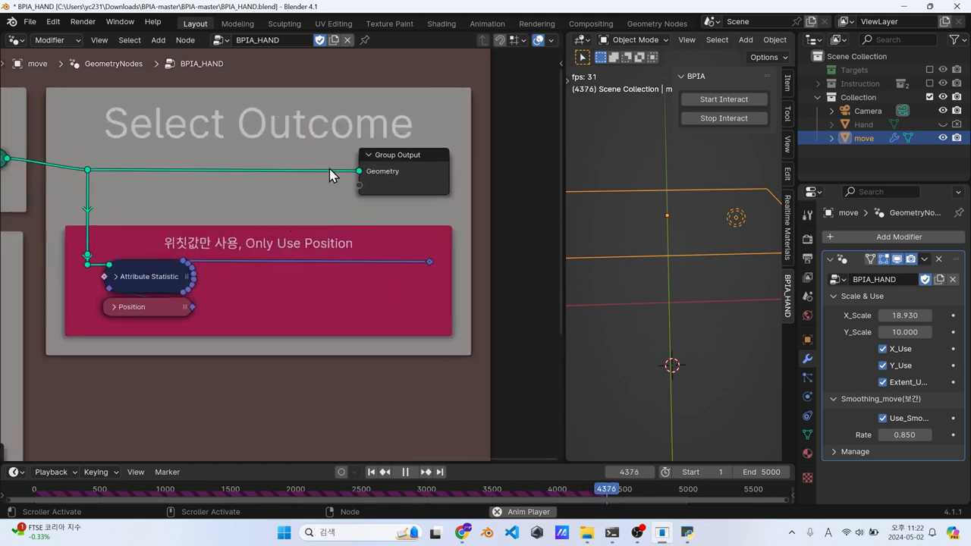
Disconnect the Group Output node and move it out of the Select Outcome frame onto empty canvas
drag(423, 157, 502, 166)
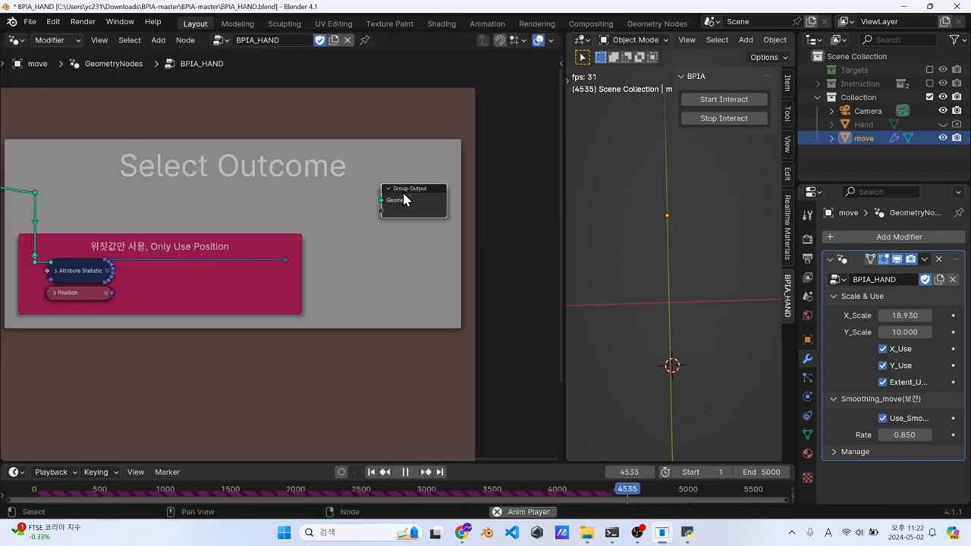
key(alt+p)
drag(433, 200, 478, 243)
drag(477, 245, 493, 248)
Add a Cube mesh node beside the Group Output node and connect its Mesh output to the Geometry input
key(shift+a)
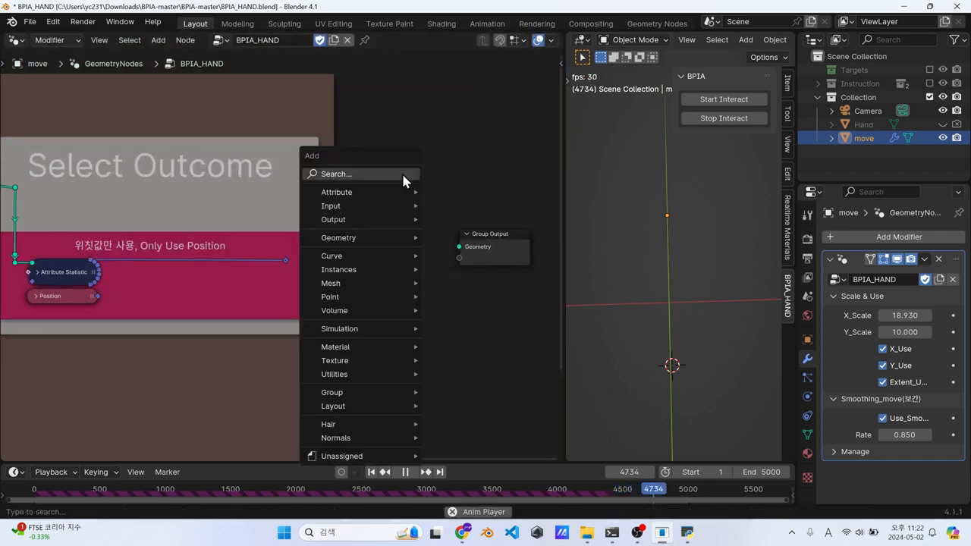
click(402, 173)
text(cube)
key(Return)
click(408, 218)
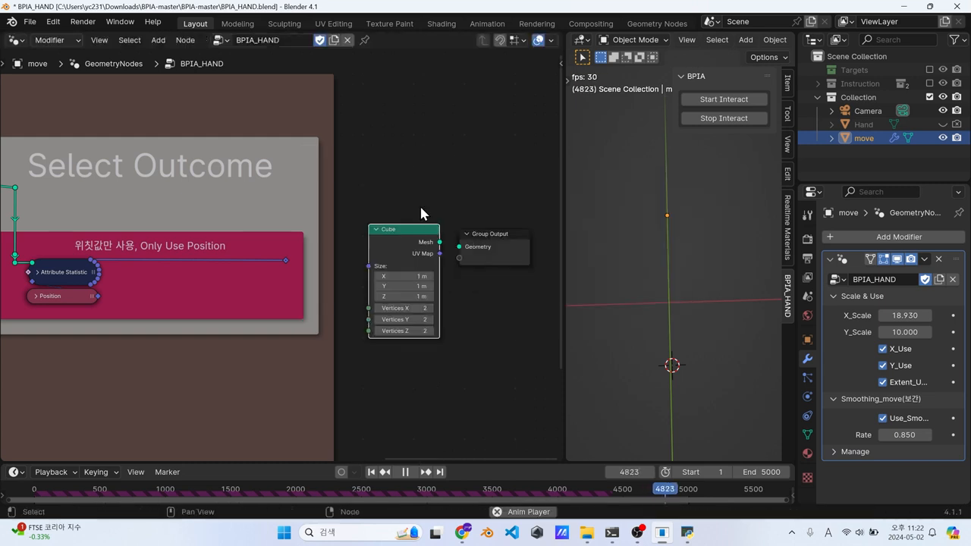
middle_drag(410, 213, 352, 210)
drag(437, 232, 473, 230)
drag(383, 238, 437, 241)
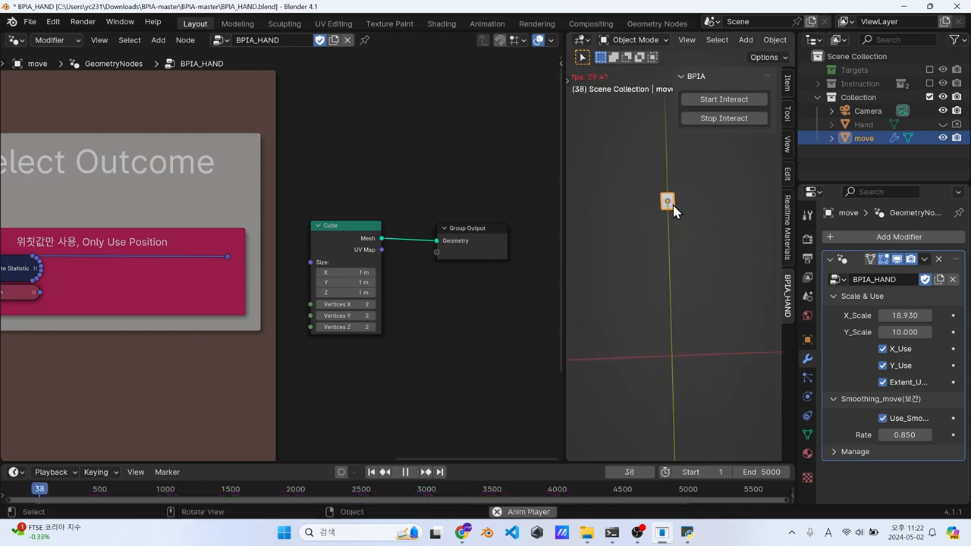
Insert a Transform Geometry node between Cube and Group Output, and link the Only Use Position frame's output to its Translation
key(shift+a)
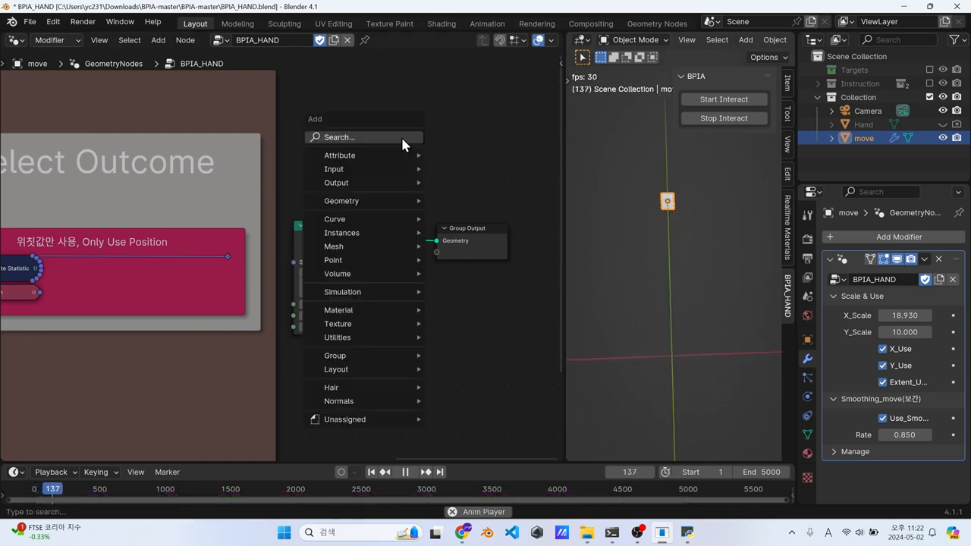
text(tra)
key(Return)
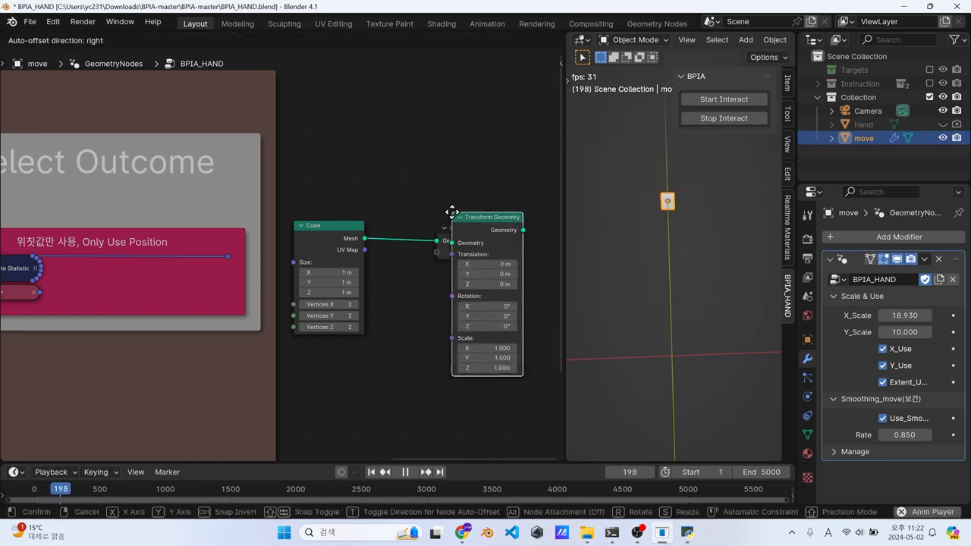
drag(337, 210, 372, 121)
middle_drag(296, 254, 356, 227)
drag(289, 228, 464, 227)
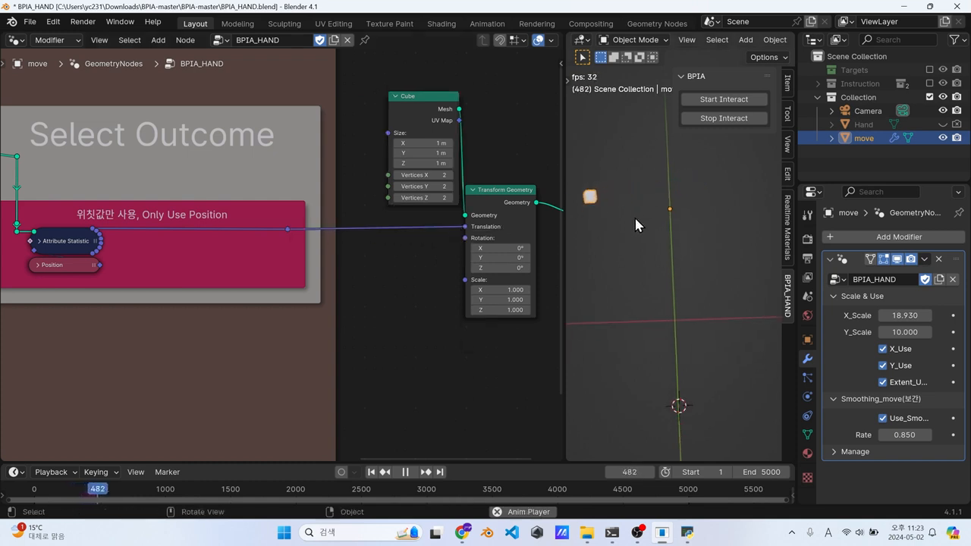
Examine the node chain from the Only Use Position frame through Cube and Transform Geometry to Group Output
scroll(658, 225, down, 1)
middle_drag(500, 243, 280, 248)
scroll(281, 248, down, 3)
drag(247, 150, 503, 313)
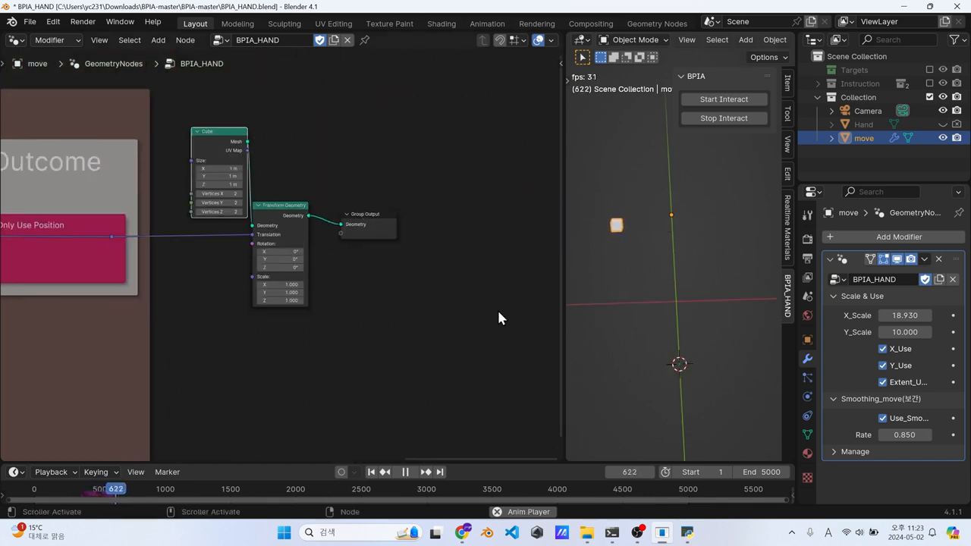
scroll(423, 265, down, 2)
drag(207, 134, 536, 358)
scroll(464, 317, up, 1)
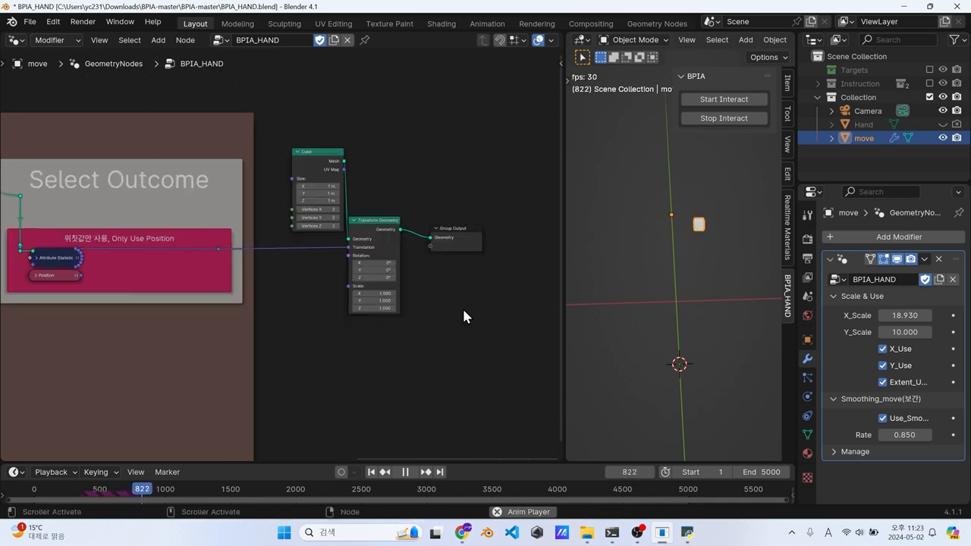
scroll(349, 320, up, 2)
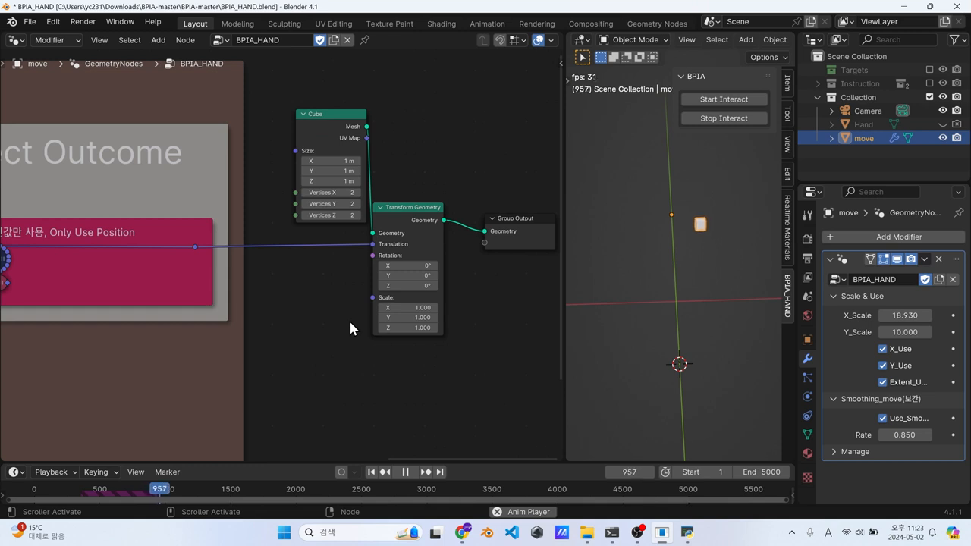
middle_drag(349, 319, 383, 334)
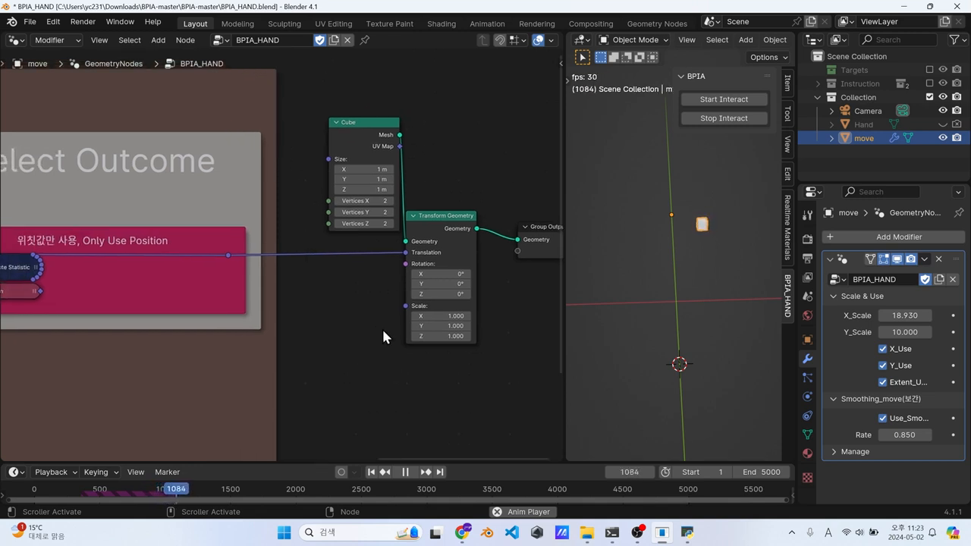